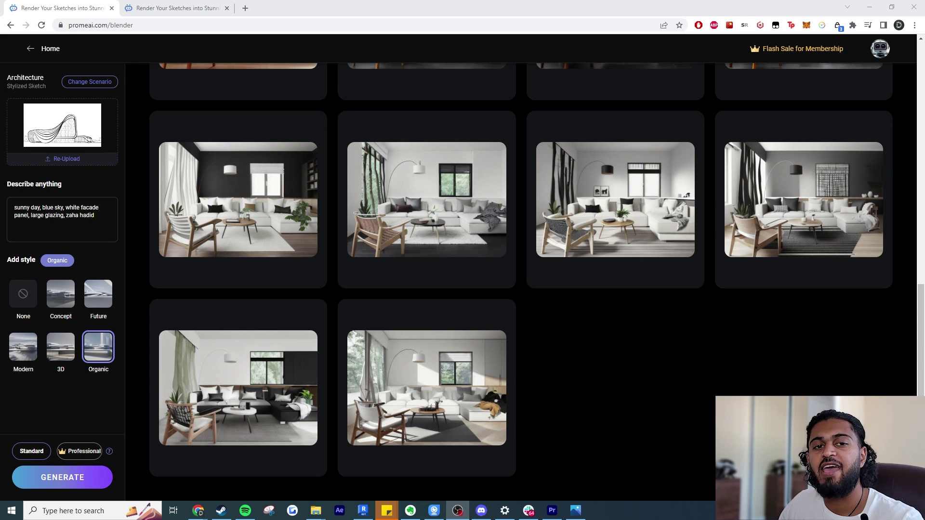
Step: Look through the gallery of generated living-room and building renders back to the newest results
scroll(923, 381, "up", 1)
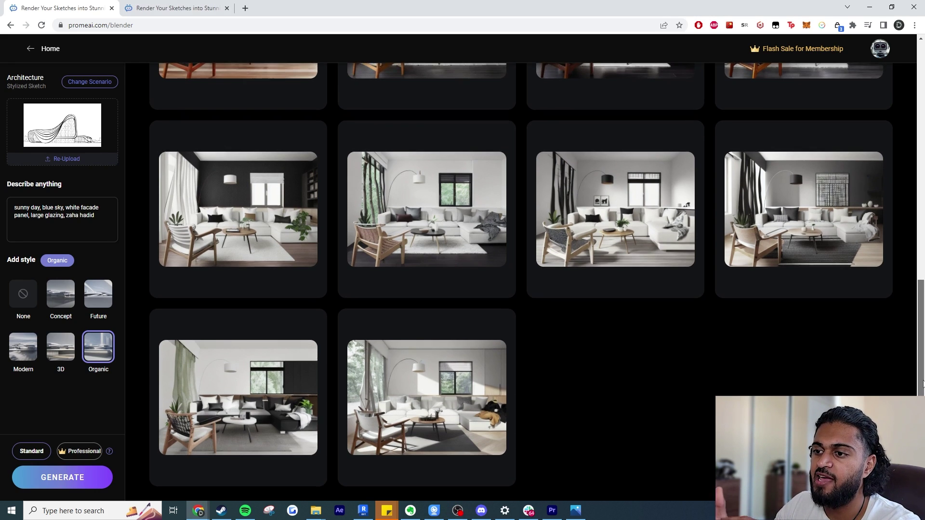
scroll(923, 381, "up", 2)
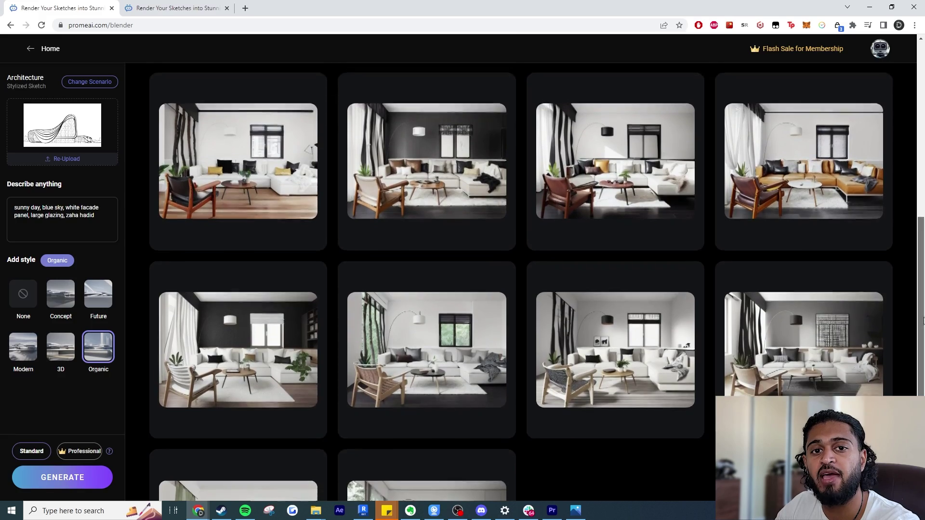
left_click_drag(923, 320, 913, 154)
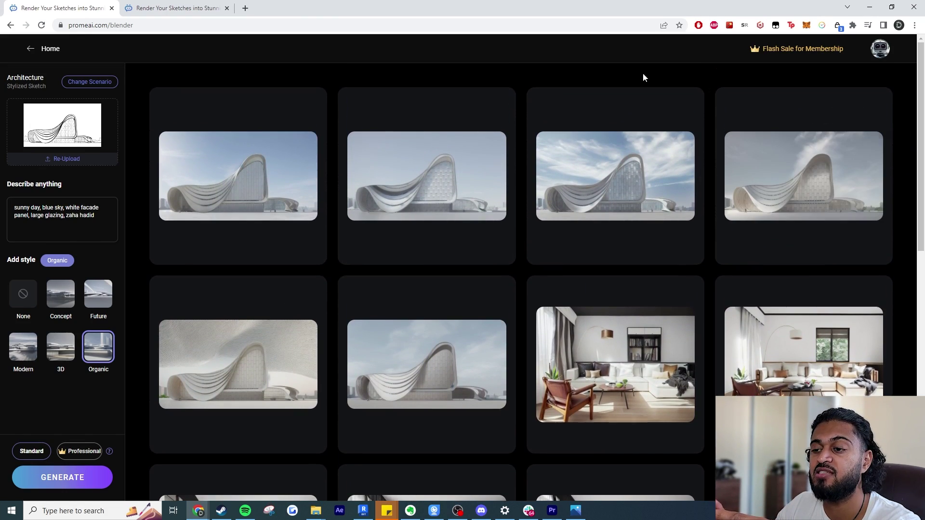
Step: Review the sketch-rendering scenarios in the other open PromeAI page, from Recently to Game/Anime, and close that page
left_click(181, 10)
scroll(268, 140, "down", 7)
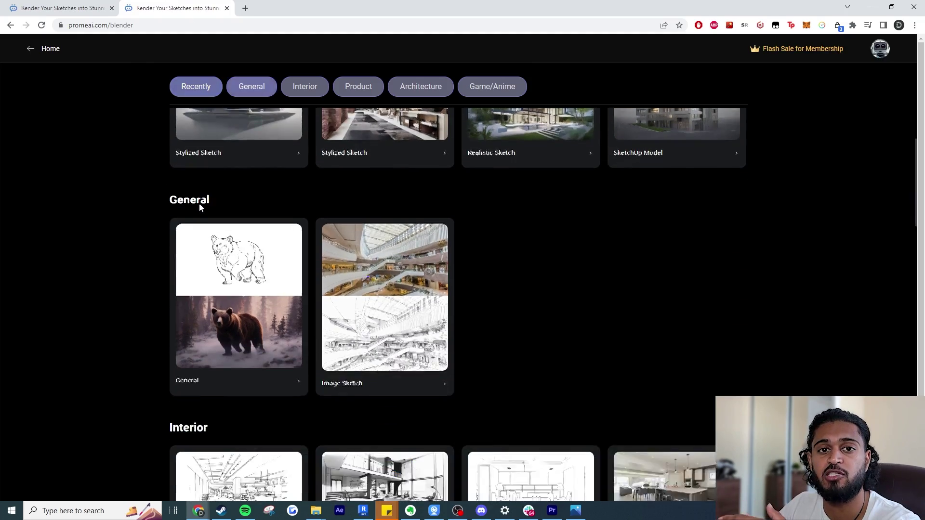
scroll(541, 306, "down", 13)
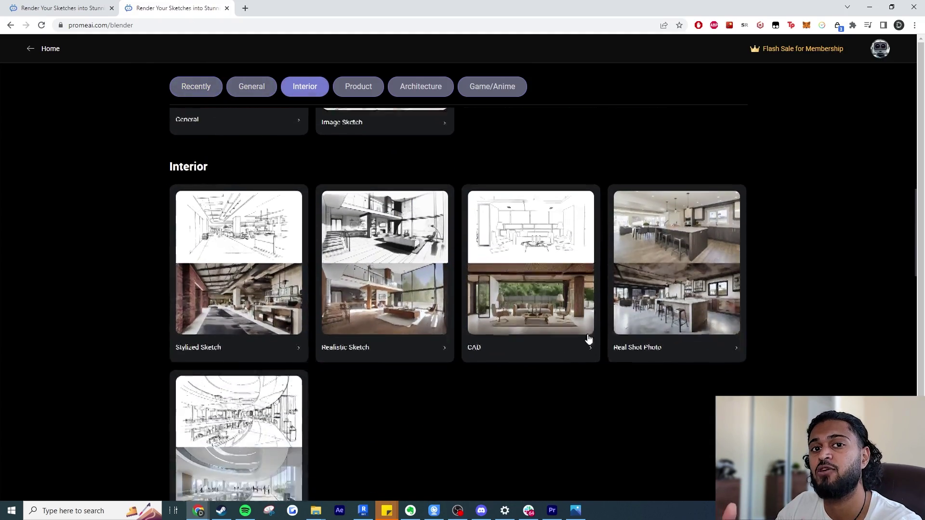
scroll(282, 328, "down", 10)
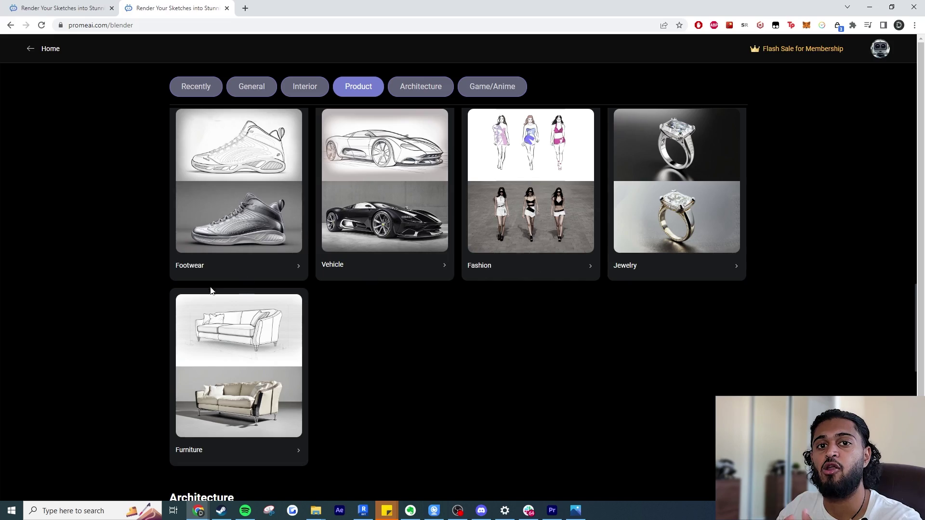
scroll(306, 322, "down", 3)
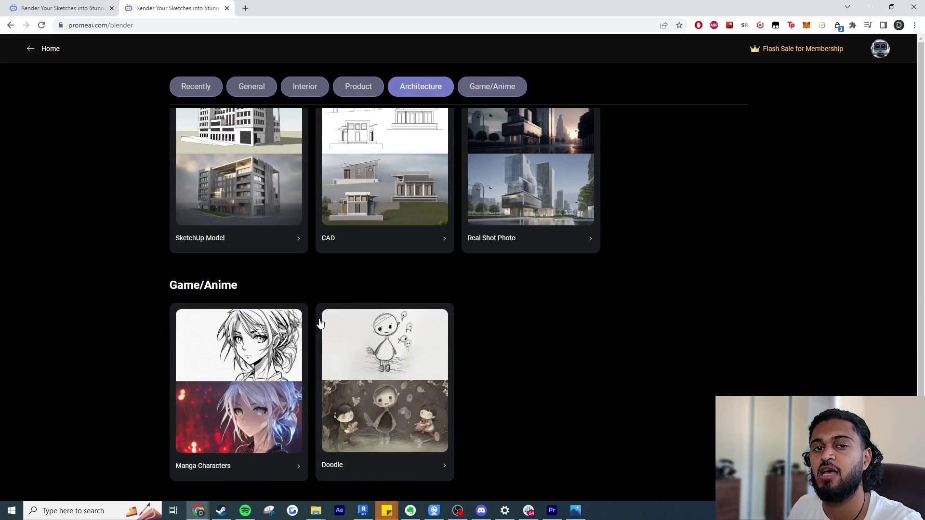
key("ctrl+w")
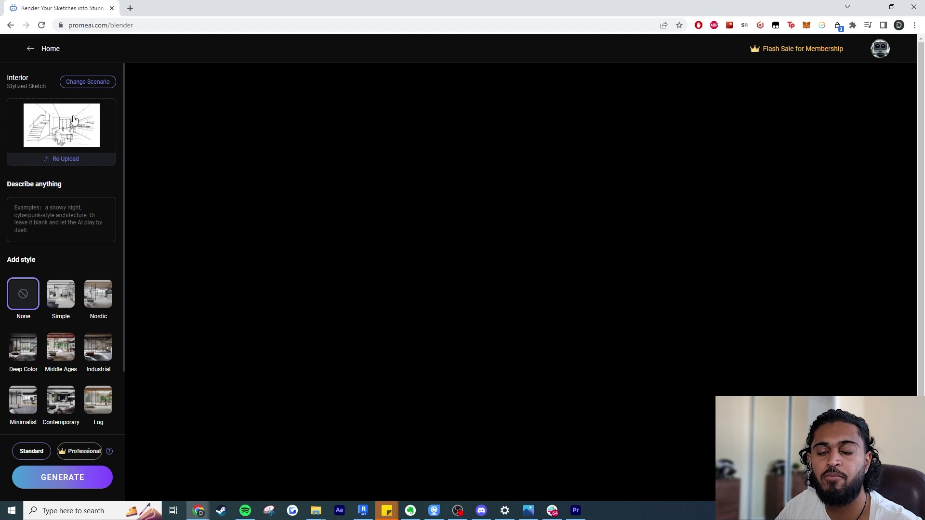
Step: Open the scenario selection and examine the General, Interior, Product, Architecture and Game/Anime scenarios on offer
left_click(86, 83)
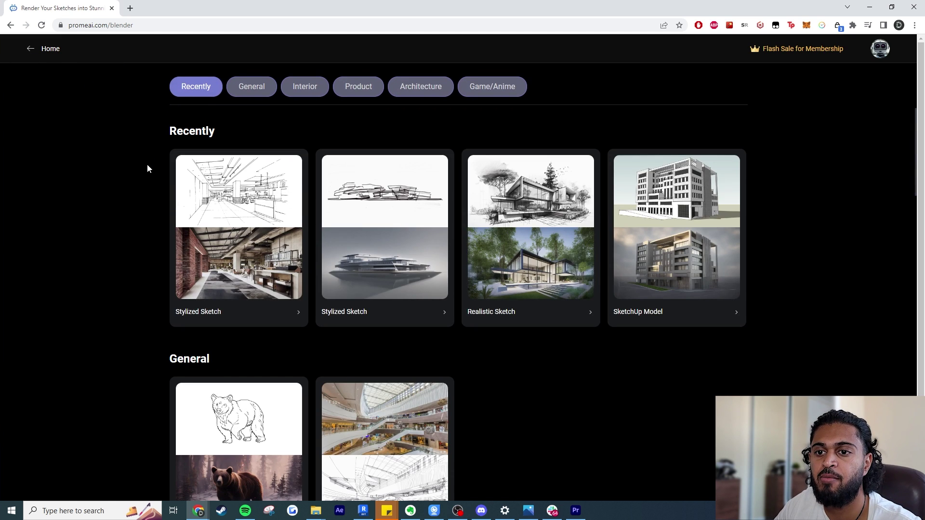
scroll(355, 239, "down", 5)
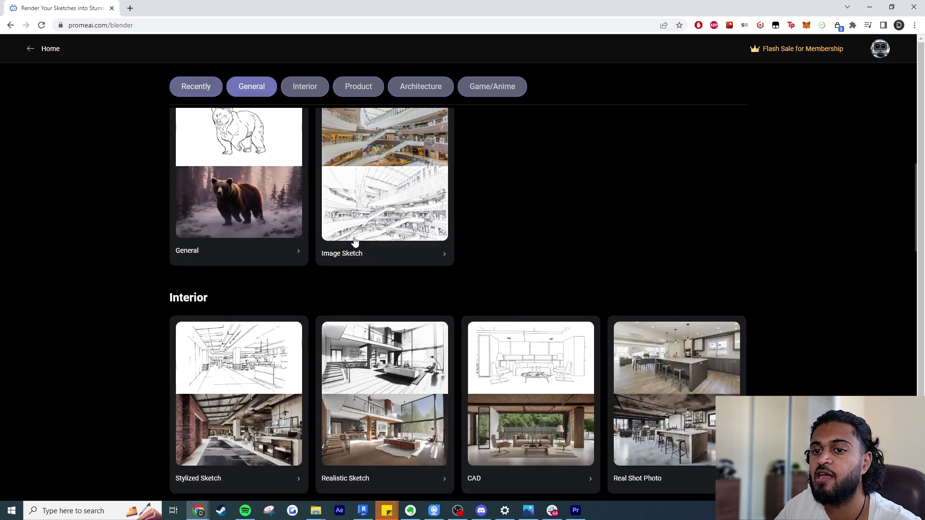
scroll(214, 169, "down", 4)
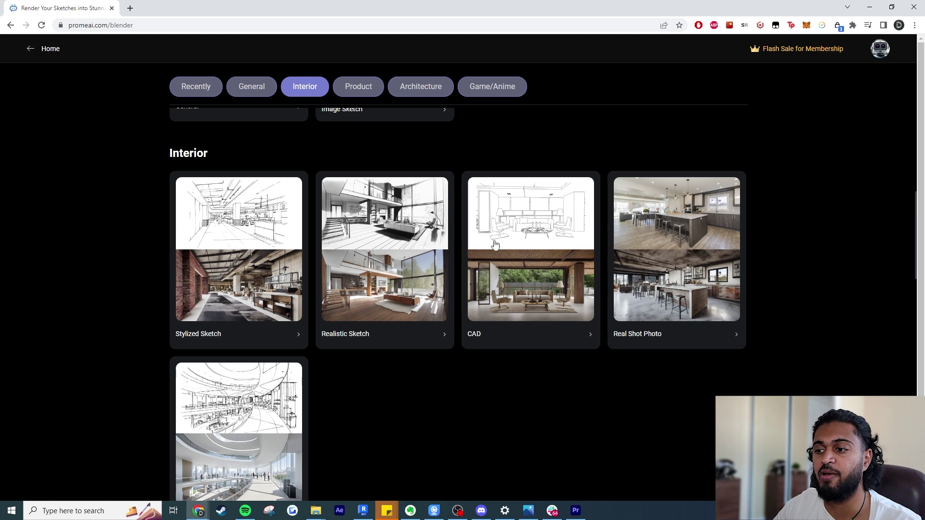
scroll(690, 258, "down", 9)
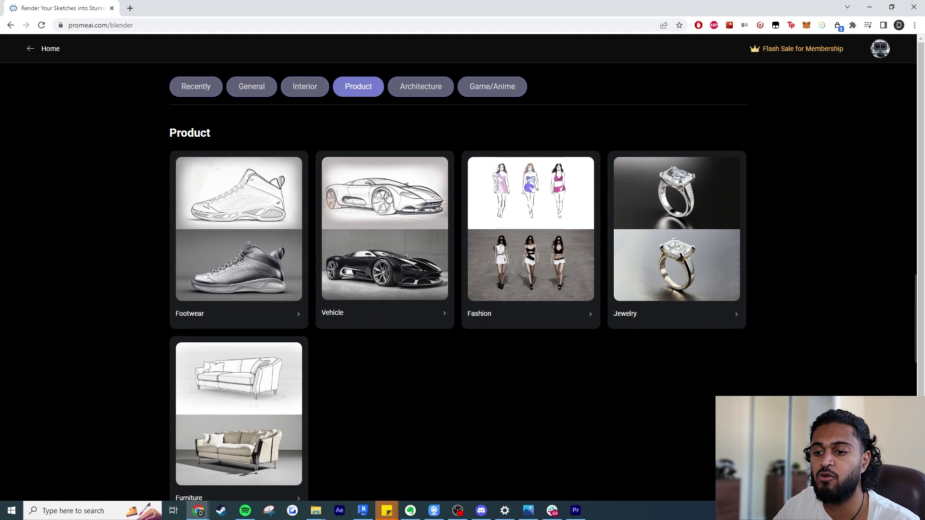
scroll(629, 313, "down", 5)
scroll(629, 313, "down", 3)
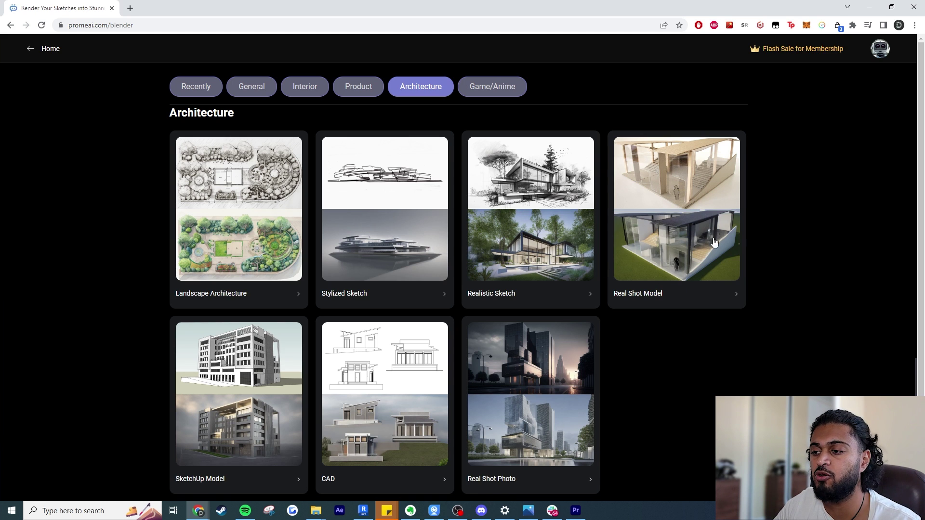
scroll(742, 342, "down", 7)
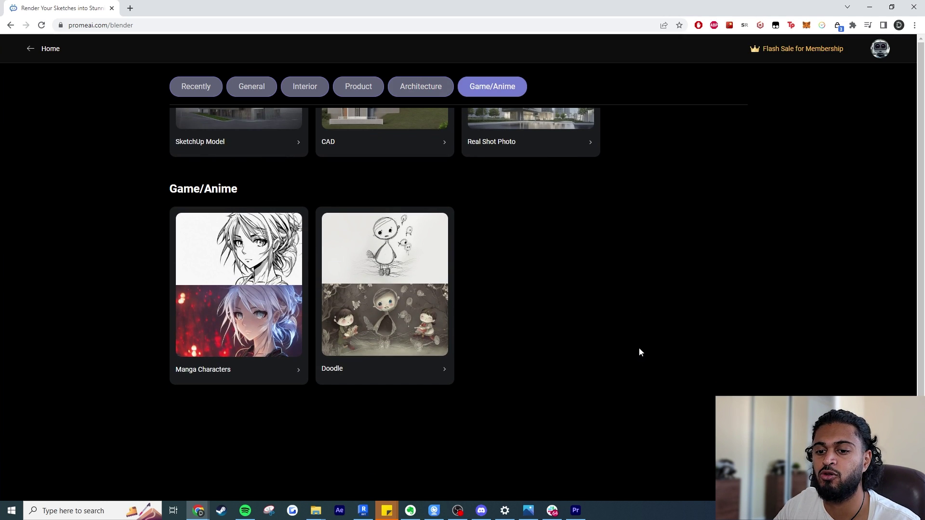
scroll(733, 363, "up", 8)
scroll(733, 363, "down", 3)
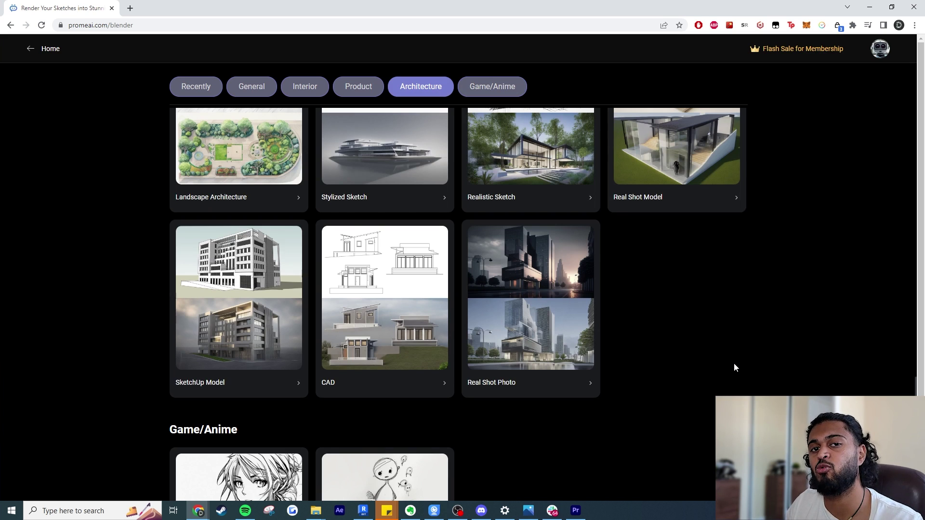
scroll(734, 366, "up", 2)
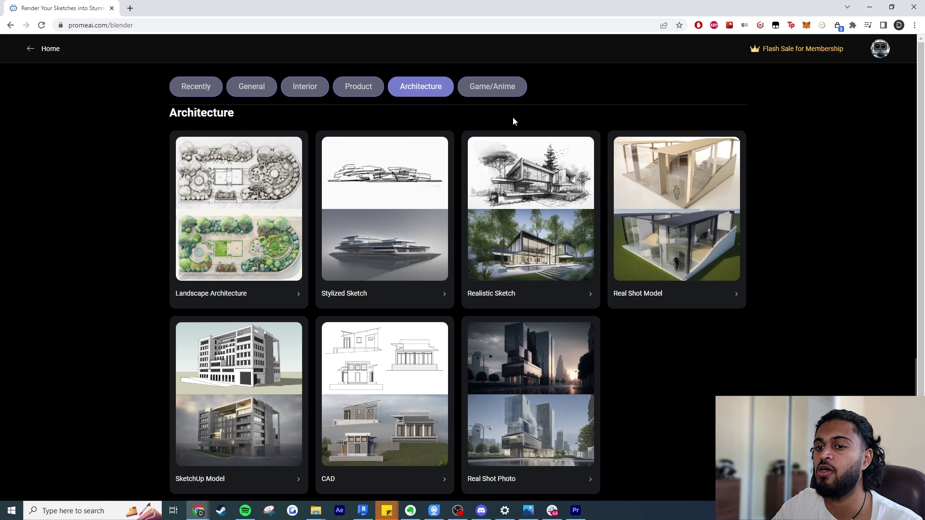
scroll(513, 121, "up", 6)
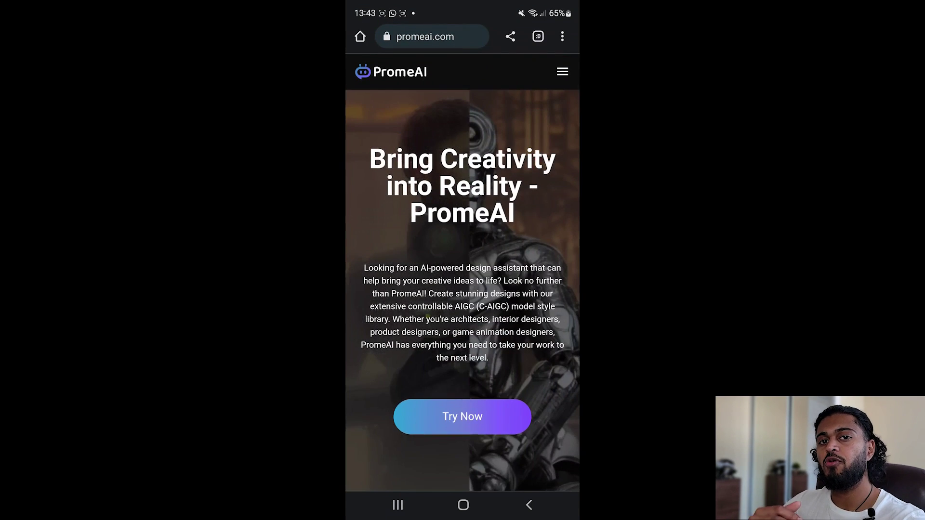
Step: Start PromeAI on the phone and upload the living-room line sketch from the photo gallery
left_click(498, 414)
left_click(492, 295)
left_click(539, 92)
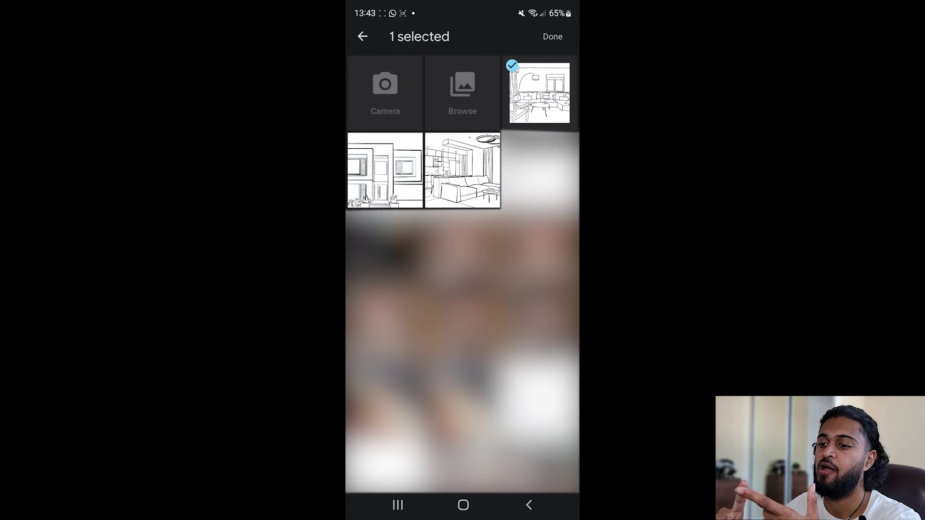
left_click(553, 36)
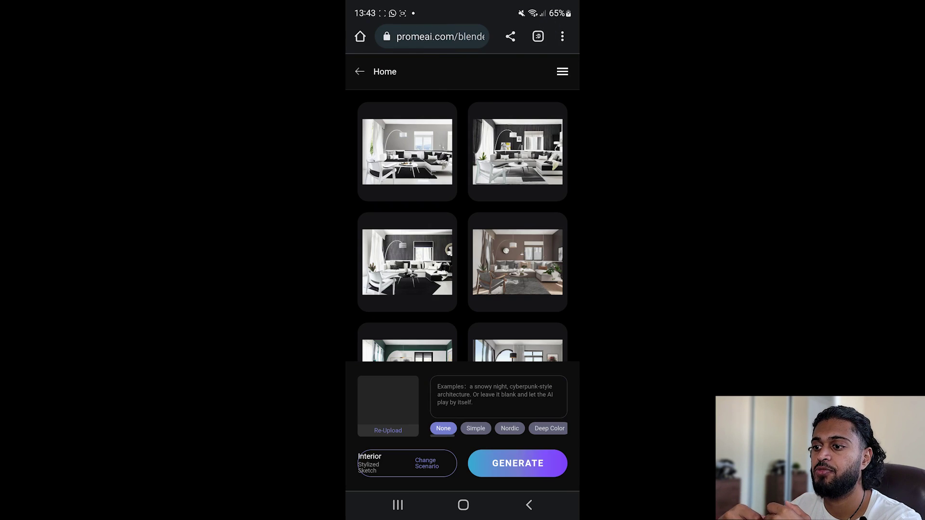
Step: Apply the Minimalist style to the uploaded living-room sketch and generate the renders on the phone
left_click_drag(544, 428, 462, 428)
left_click(487, 428)
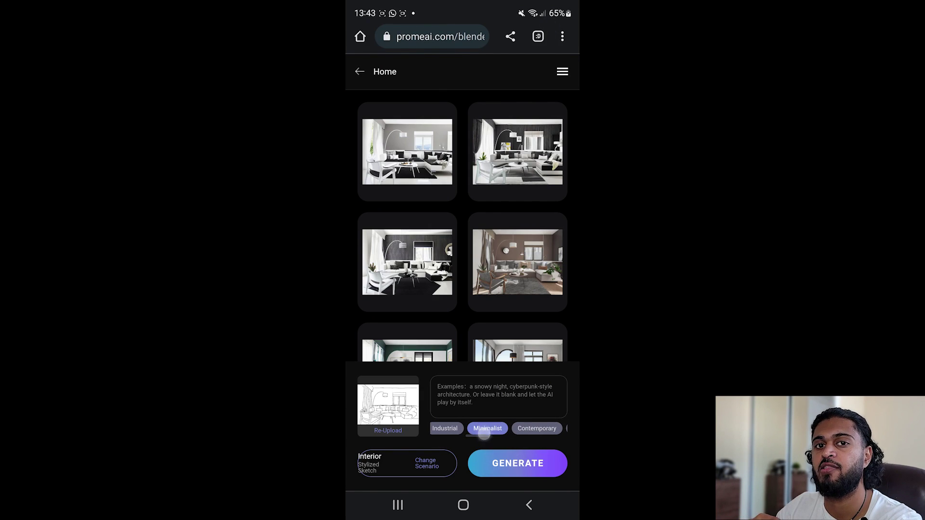
left_click(540, 463)
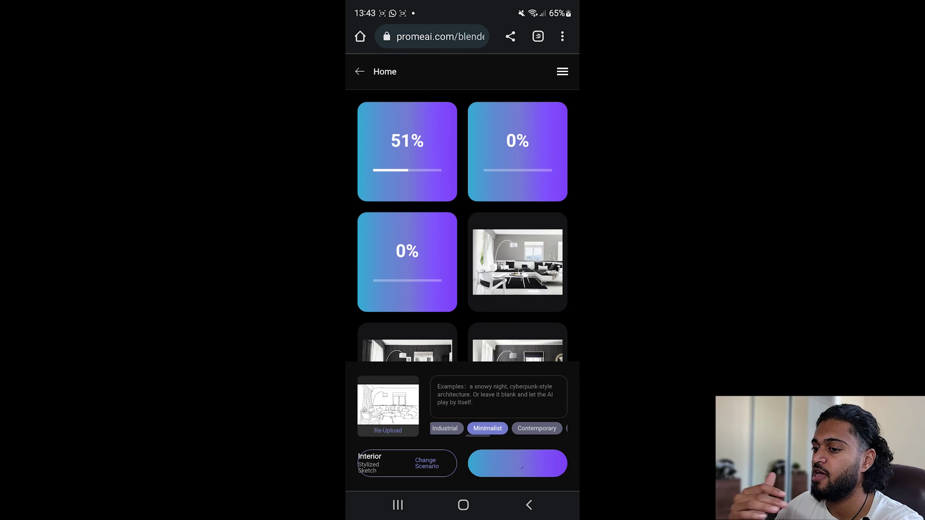
Step: Open the first generated render on the phone and compare it with the original sketch
left_click(414, 159)
left_click(558, 427)
left_click(558, 427)
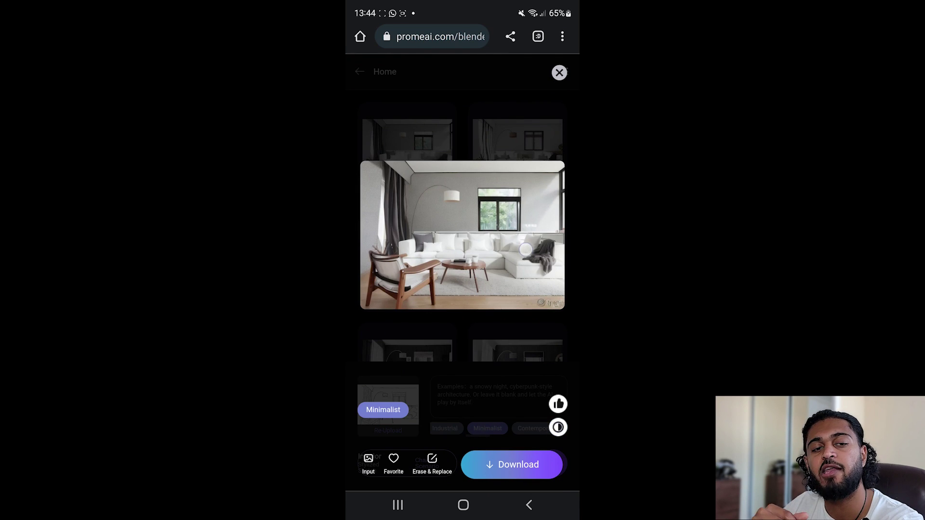
right_click(524, 247)
key("Escape")
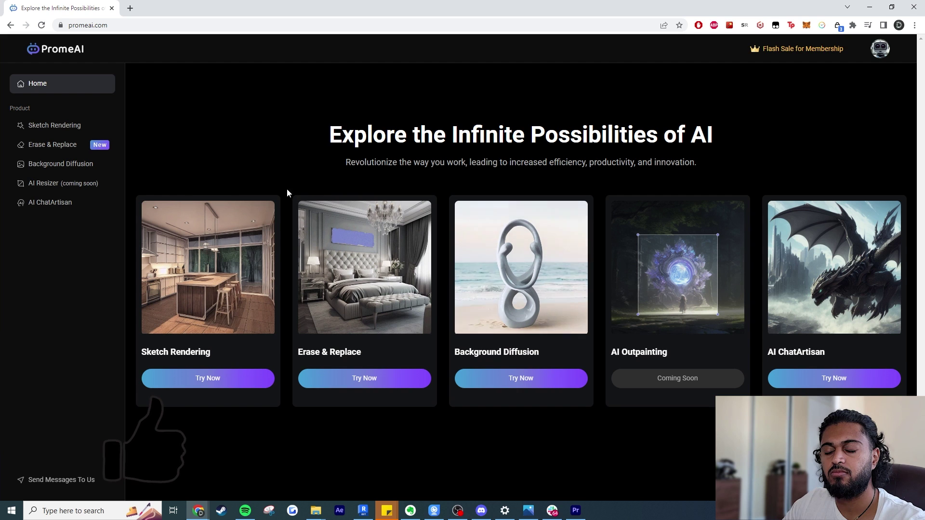
Step: Start Sketch Rendering in the desktop browser, preview Interior Sketch 02 Cropped Plain.png and upload it for the Interior Stylized Sketch scenario
left_click(235, 376)
left_click(316, 511)
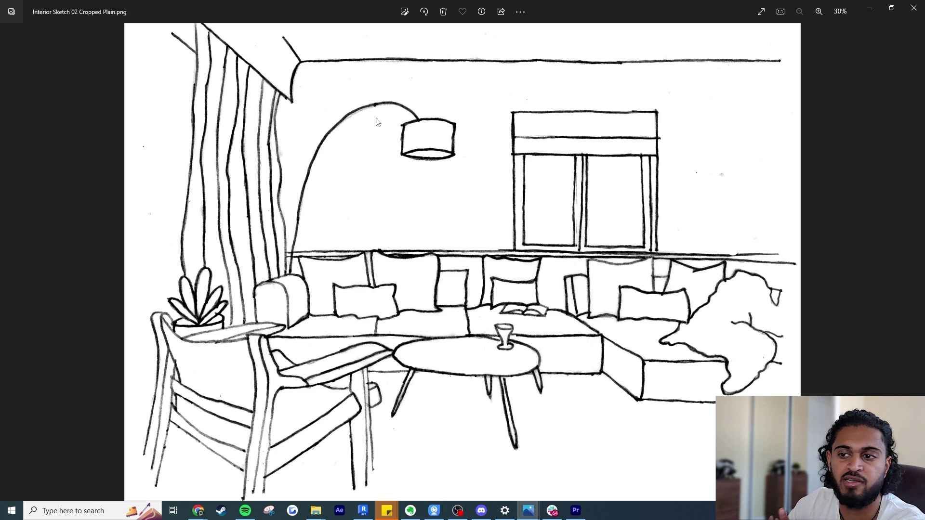
left_click(892, 9)
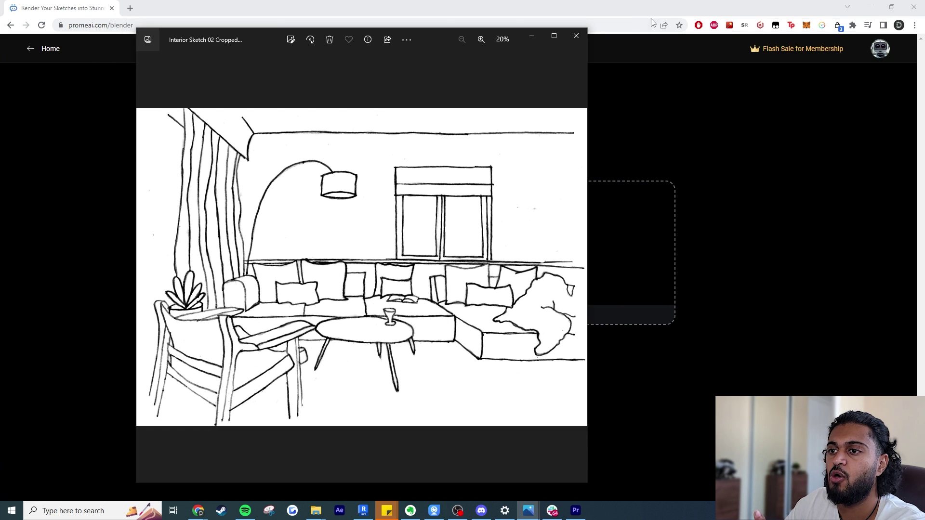
left_click(576, 36)
left_click_drag(924, 241, 609, 245)
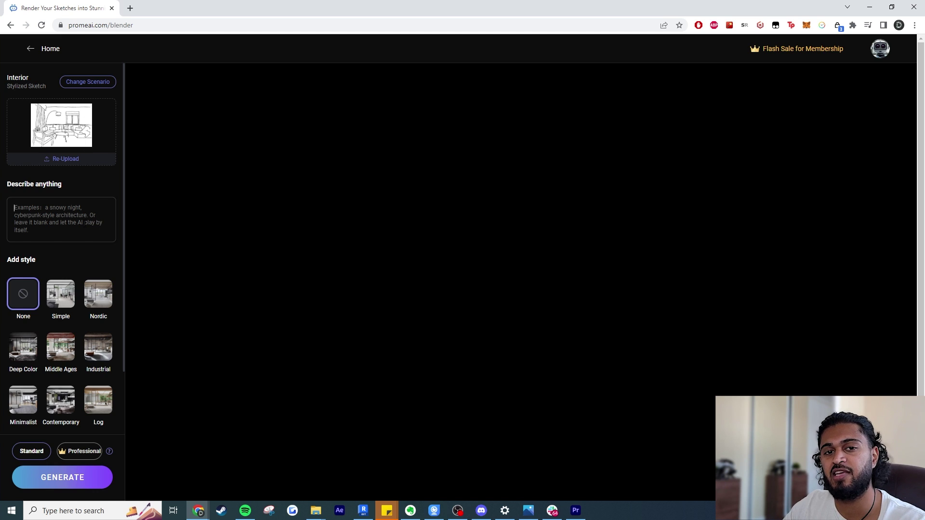
Step: Choose the Minimalist style for the living-room sketch, leave the description empty and generate the renders
scroll(89, 207, "down", 2)
scroll(82, 288, "down", 1)
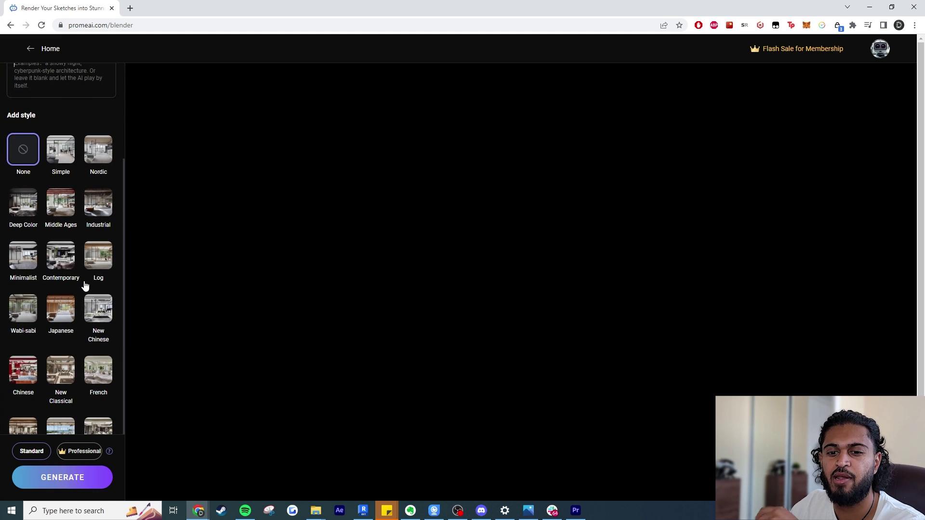
scroll(85, 286, "down", 1)
left_click(29, 217)
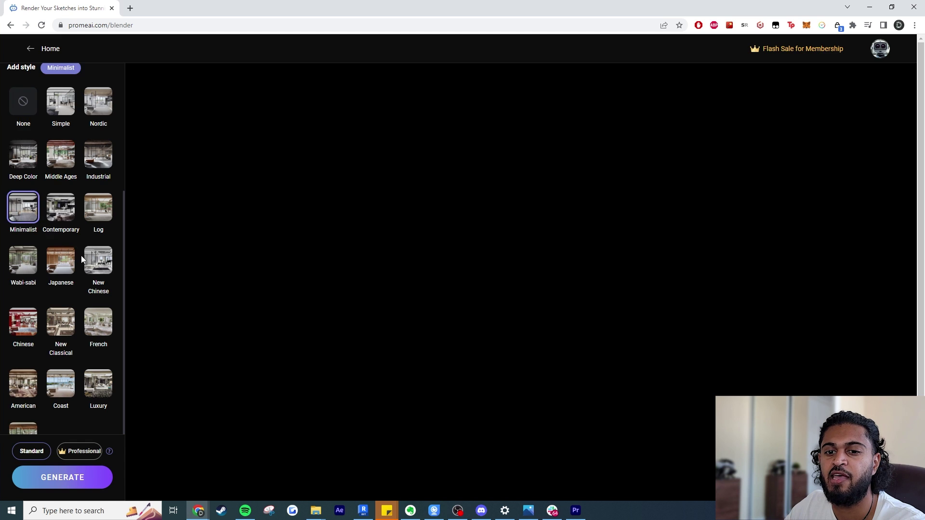
scroll(82, 258, "up", 4)
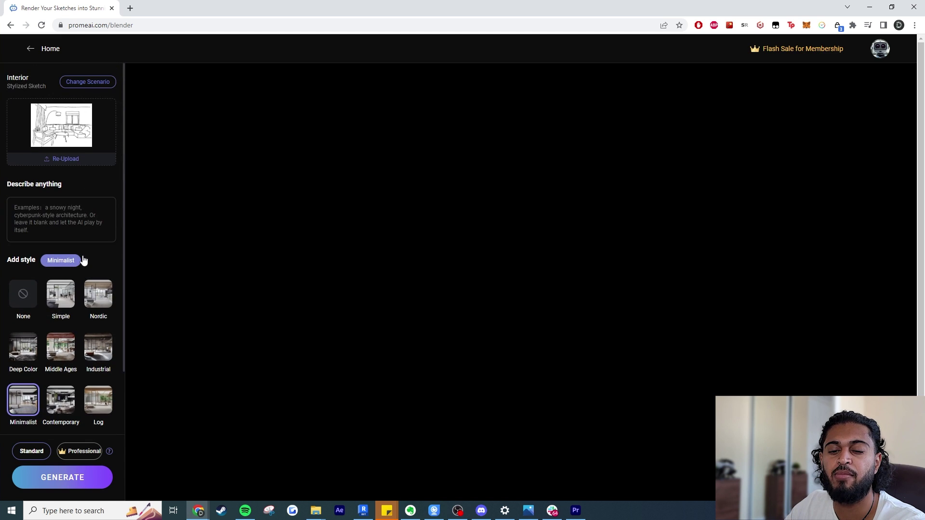
left_click(95, 476)
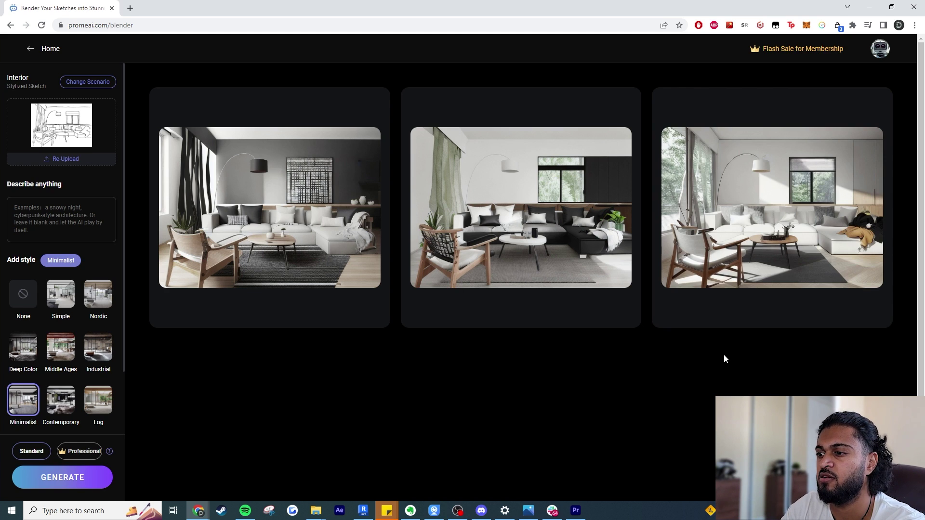
Step: Inspect the three Minimalist renders and download the first one with the dark wall and striped rug
mouse_move(730, 216)
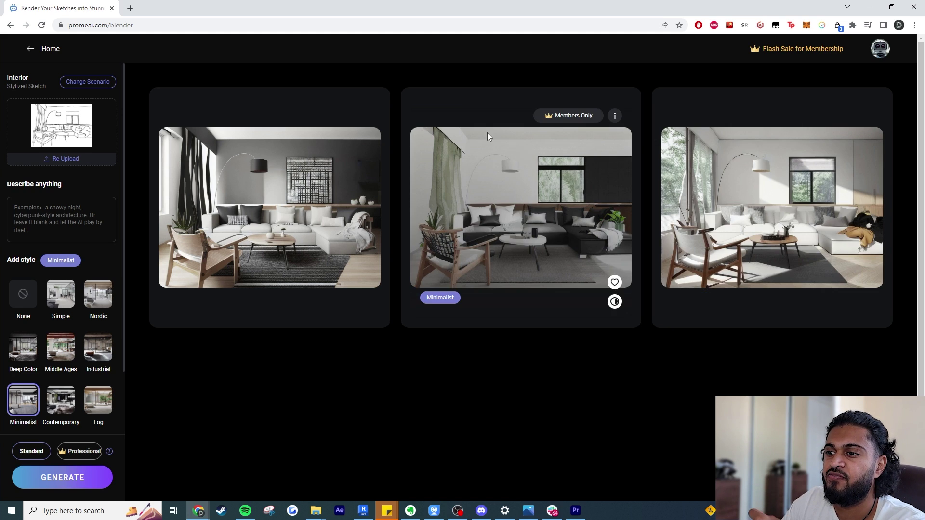
mouse_move(273, 123)
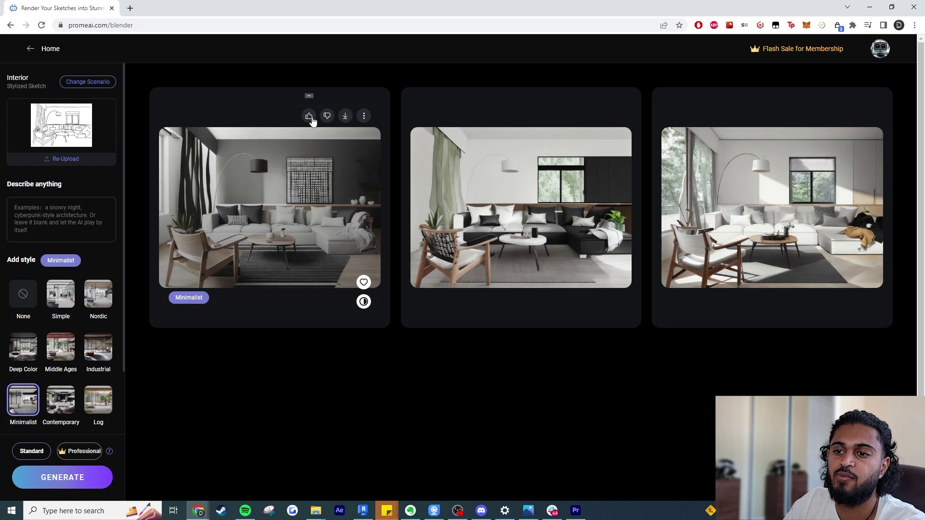
left_click(344, 118)
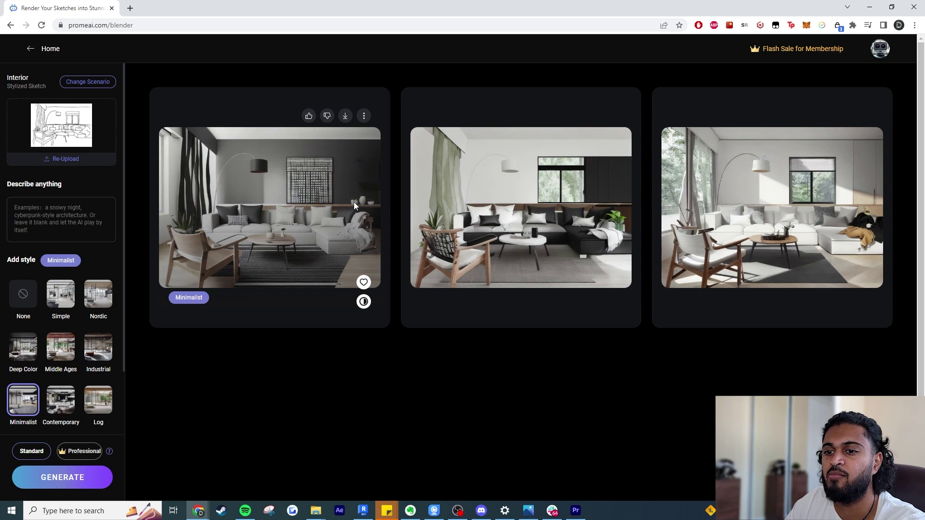
Step: Generate another batch of Minimalist renders from the same sketch and open the first new image enlarged
left_click(83, 477)
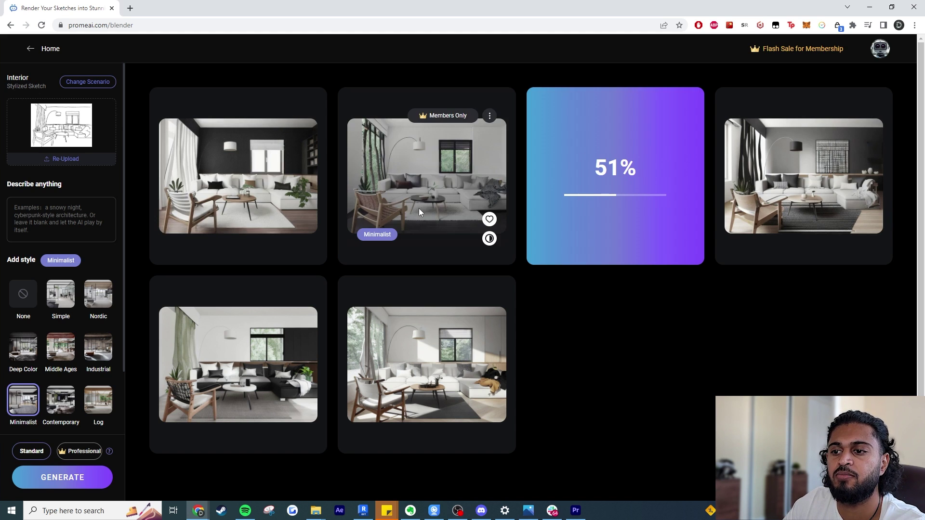
left_click(232, 181)
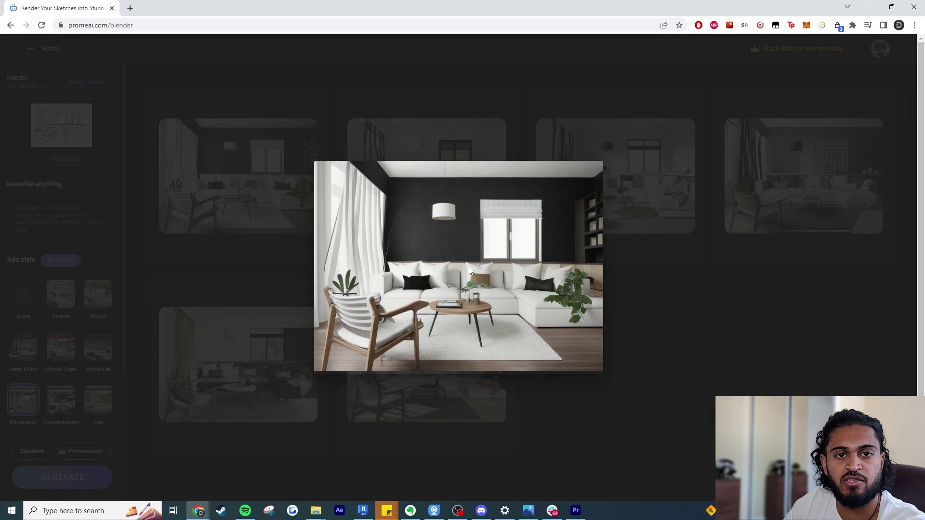
Step: Close the enlarged render and compare the first Minimalist result with the original sketch
left_click(816, 317)
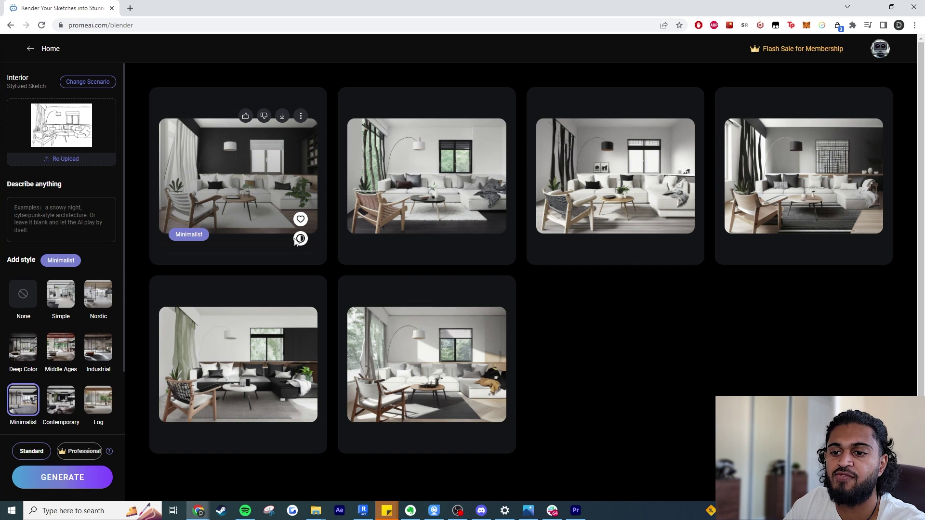
left_click(300, 241)
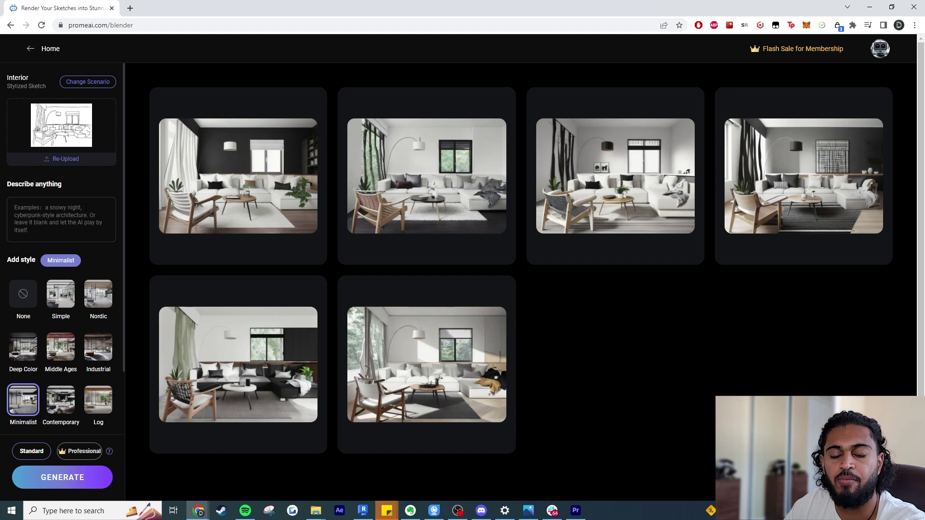
Step: Enter the description "Photo of luxury apartment, living room, timber floor, leather sofa with leather cushions, summer day, soft shadows"
left_click(410, 511)
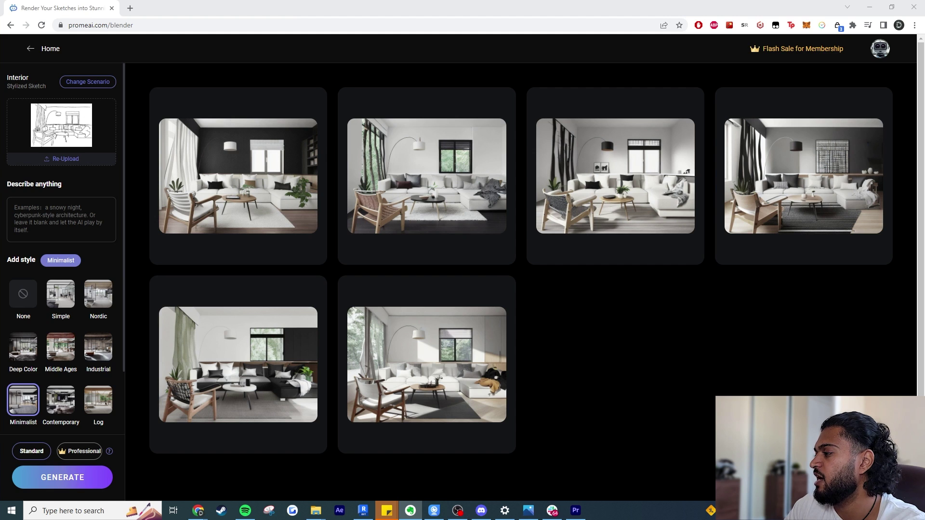
left_click(72, 215)
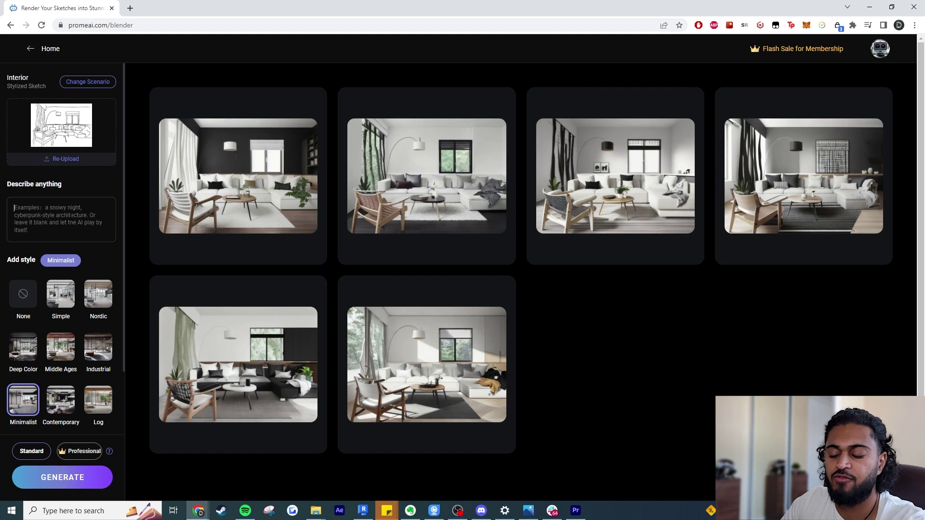
type("Photo of luxury apartment, living room, timber floors, leather sofa with leather cushions, summer day, soft shadows, hyperrealistic")
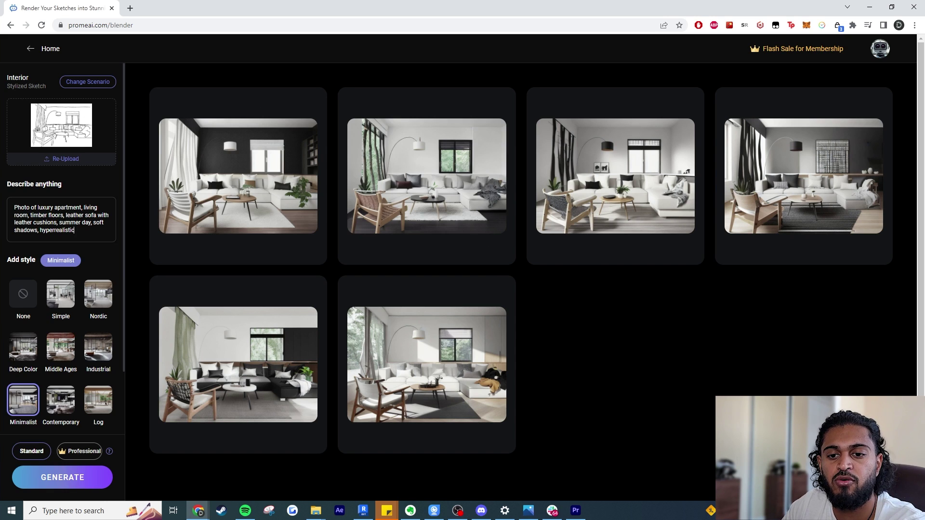
key("BackSpace")
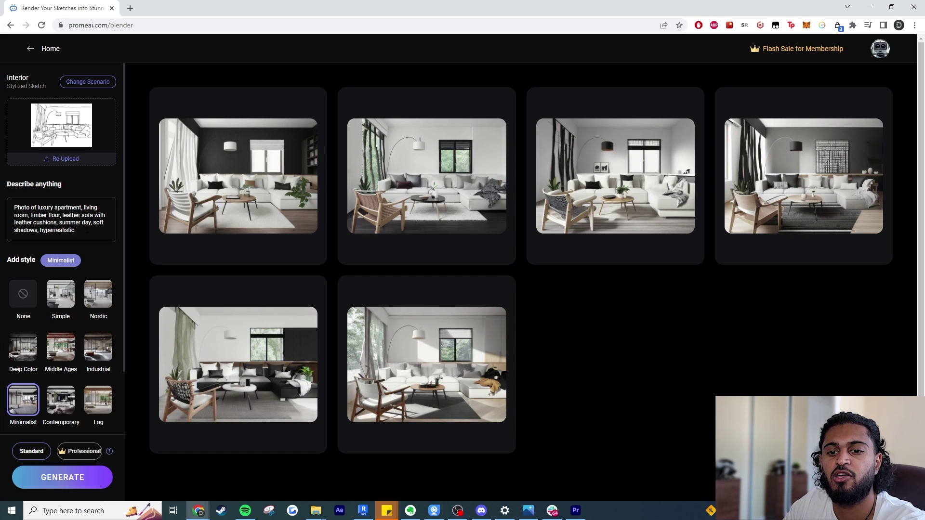
left_click_drag(90, 233, 38, 231)
key("BackSpace")
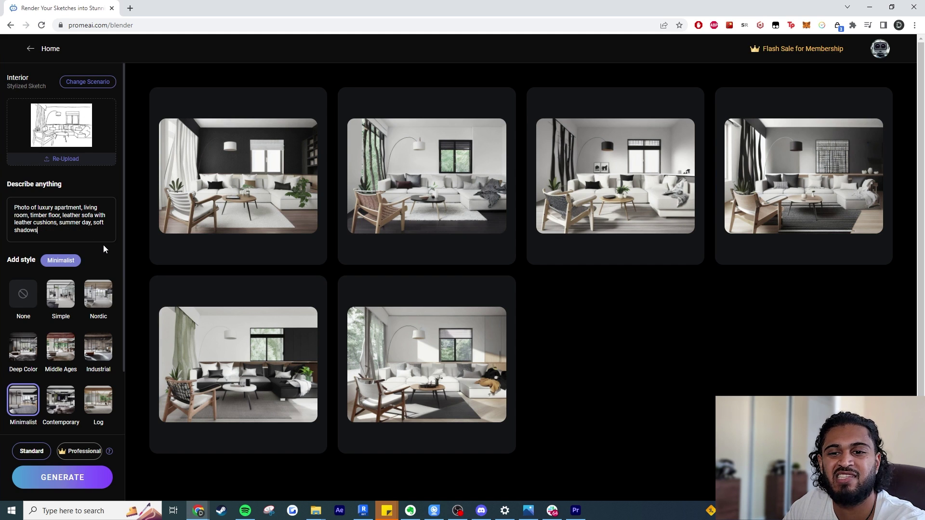
Step: Look through the available styles, keep Minimalist, and generate renders from the sketch with the new description
scroll(97, 325, "down", 4)
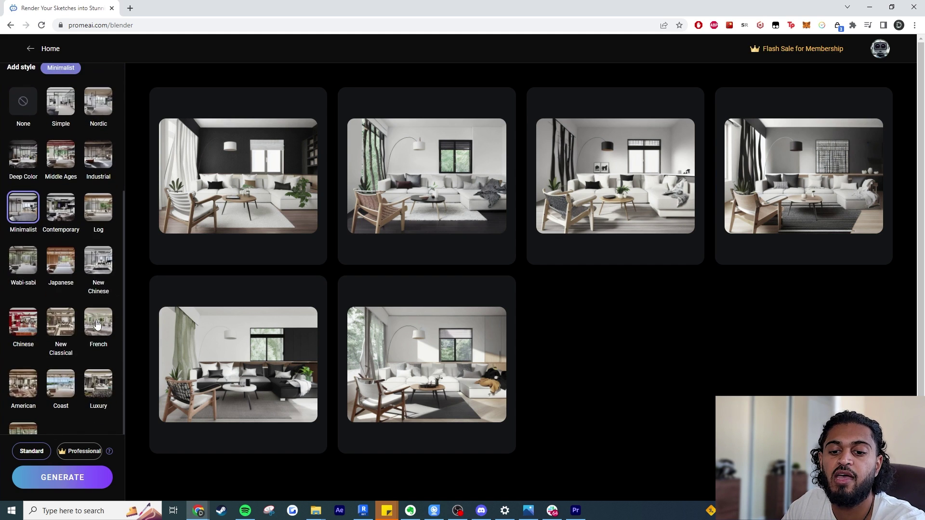
scroll(80, 297, "up", 4)
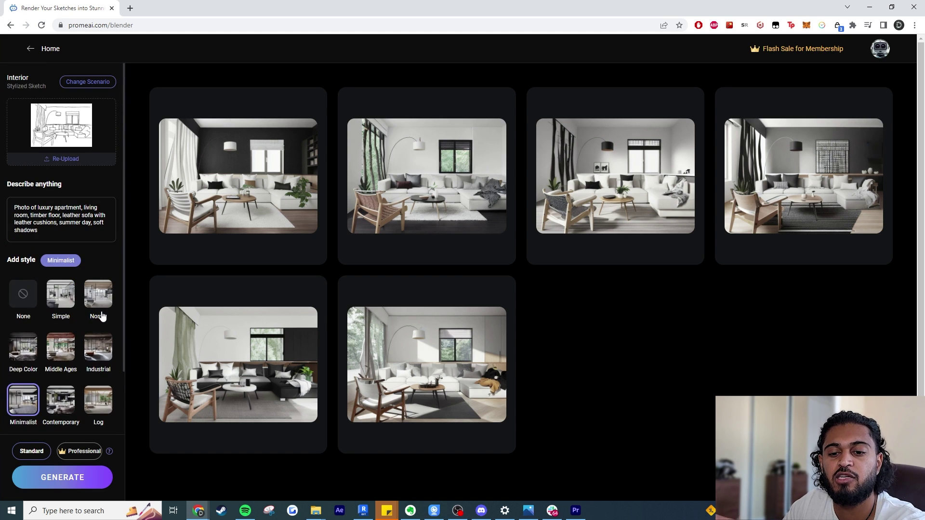
left_click(59, 482)
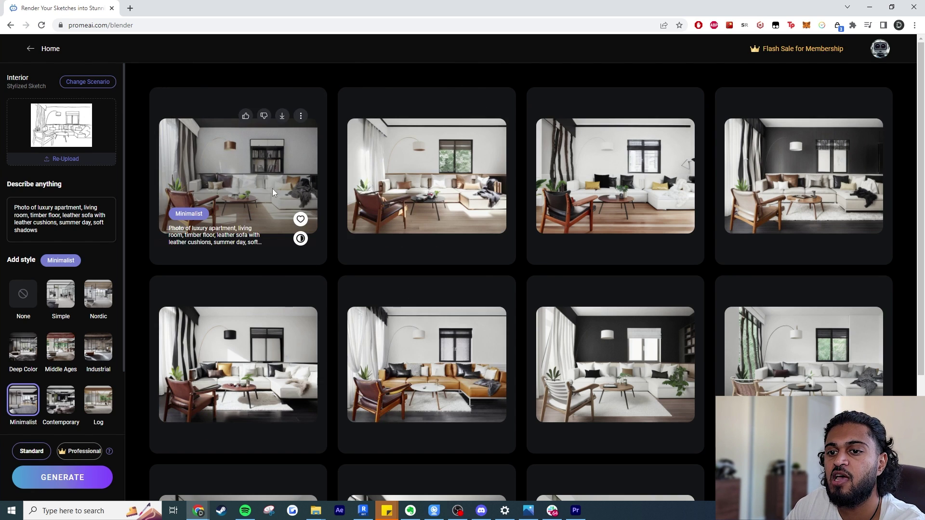
Step: Inspect the first two newly generated living-room renders enlarged, closing each preview again
left_click(283, 189)
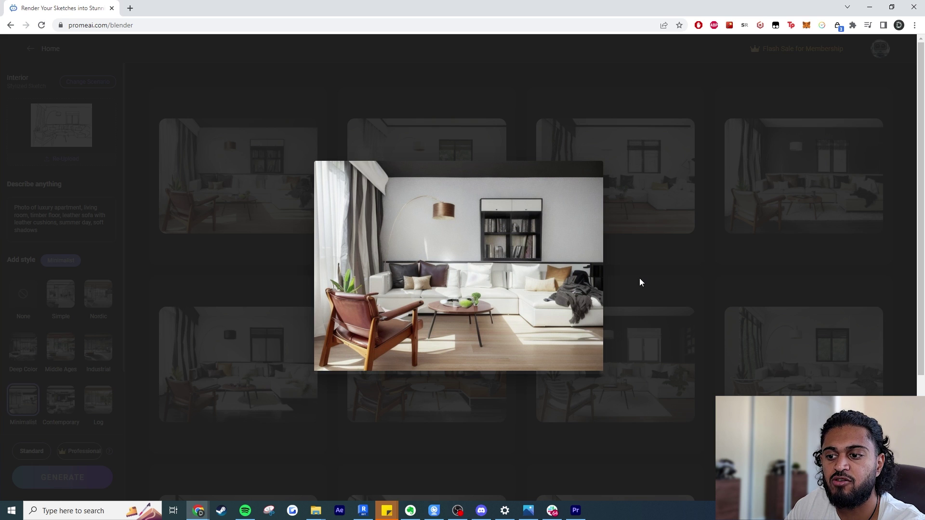
left_click(480, 266)
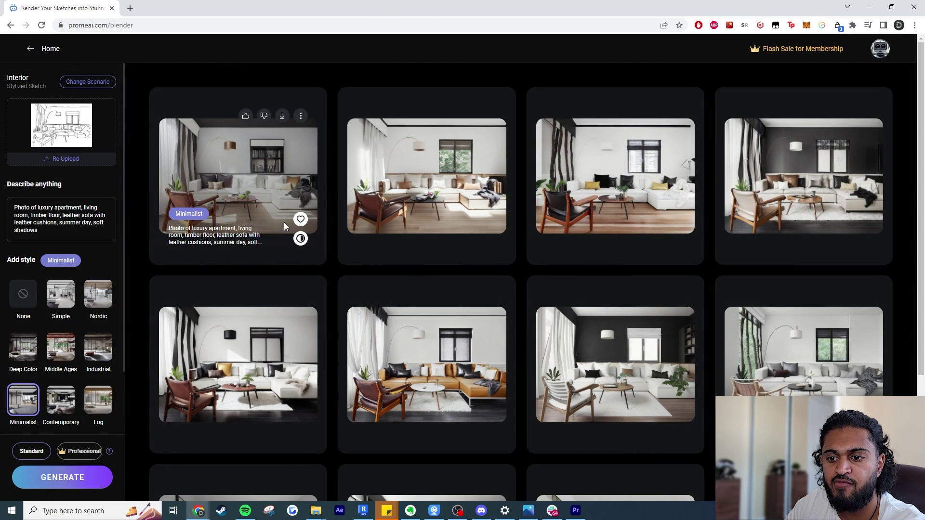
left_click(221, 183)
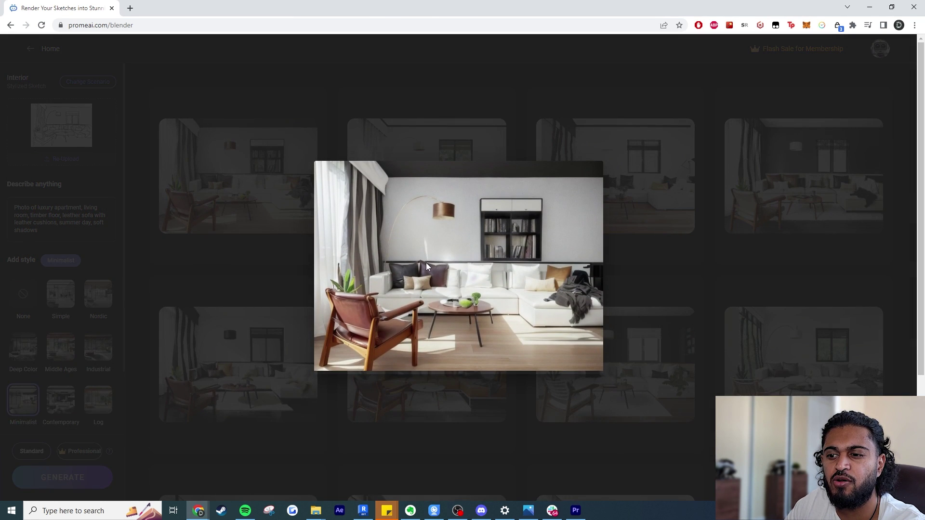
left_click(649, 269)
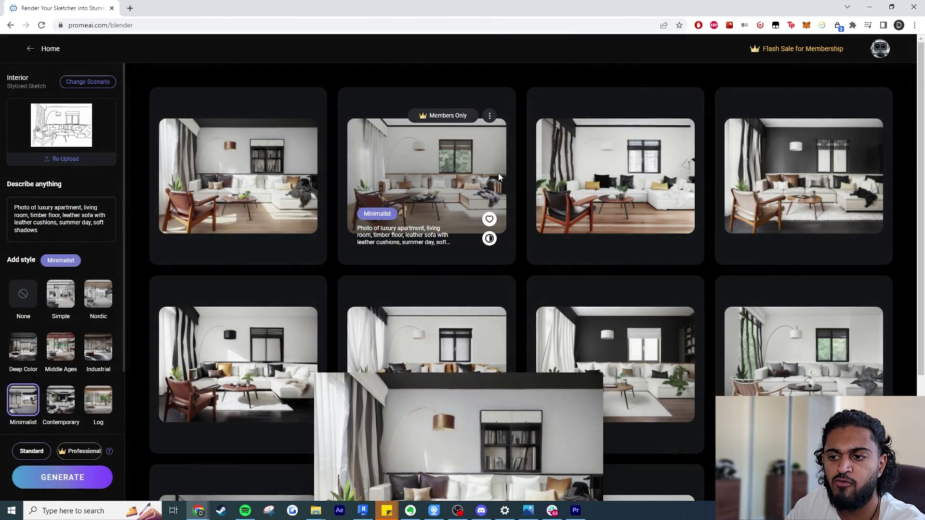
left_click(475, 164)
left_click(650, 222)
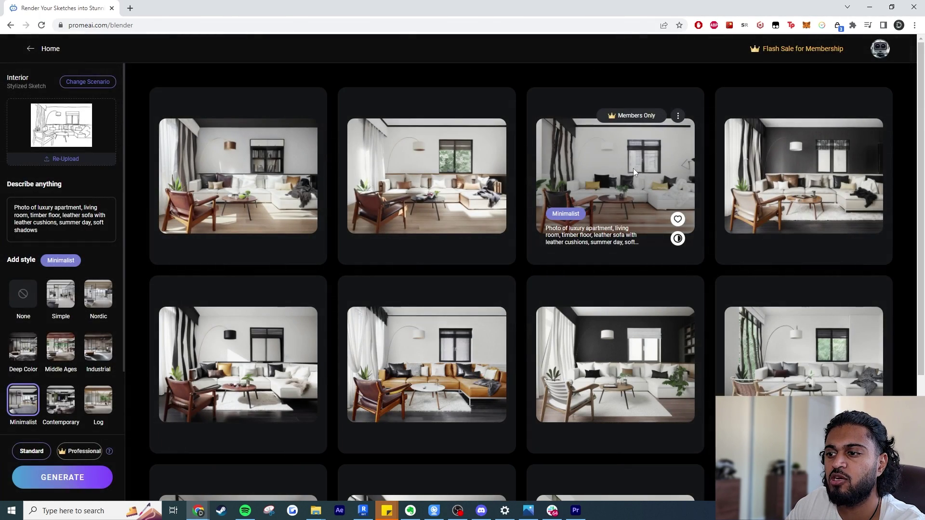
left_click(435, 168)
left_click(638, 255)
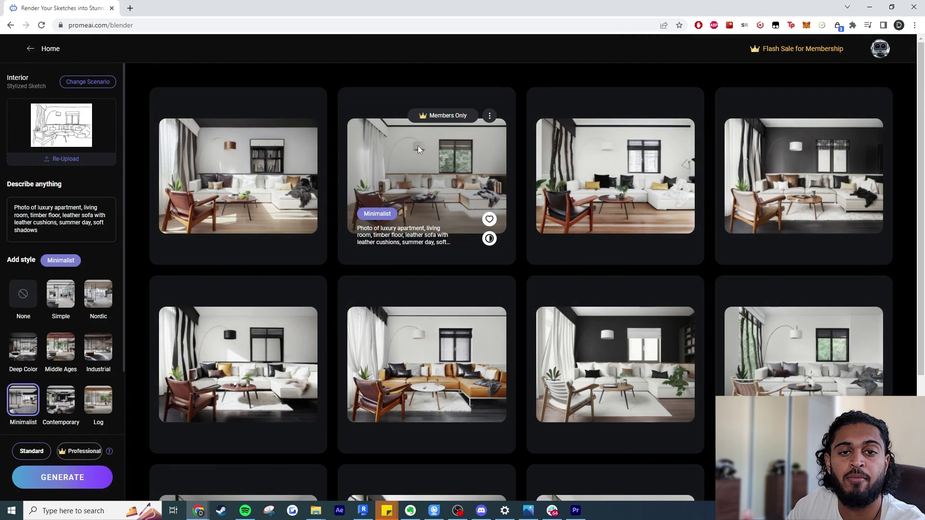
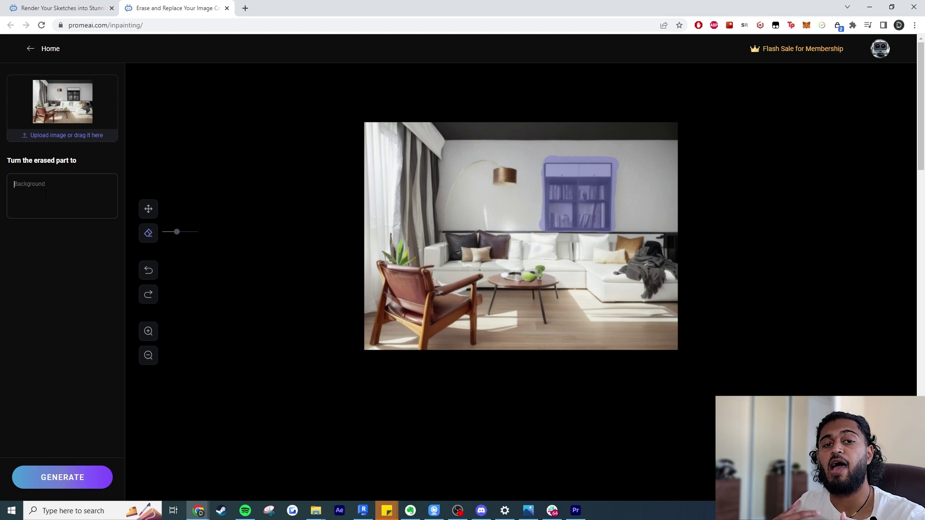
Step: Set the replacement for the erased bookshelf to "Window with a black frame, city background" and generate variations
type("Window with a black frame, city background")
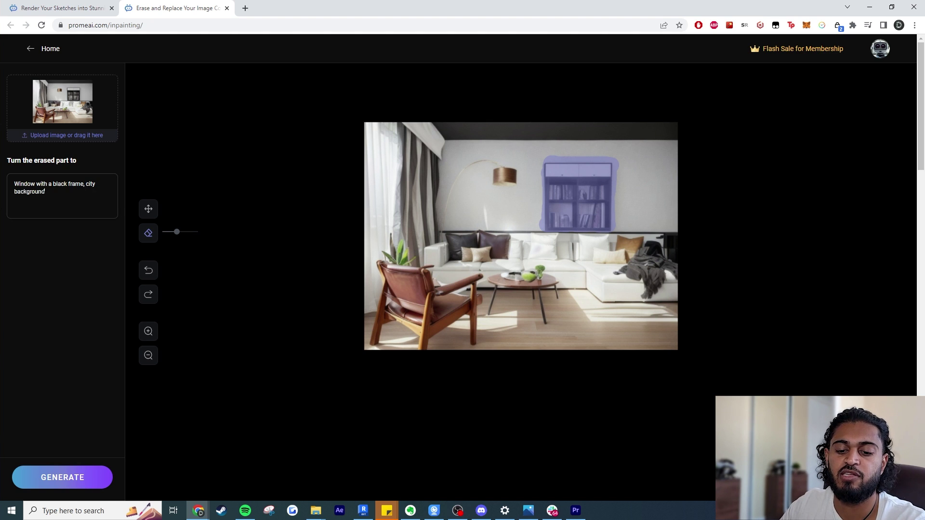
left_click(47, 480)
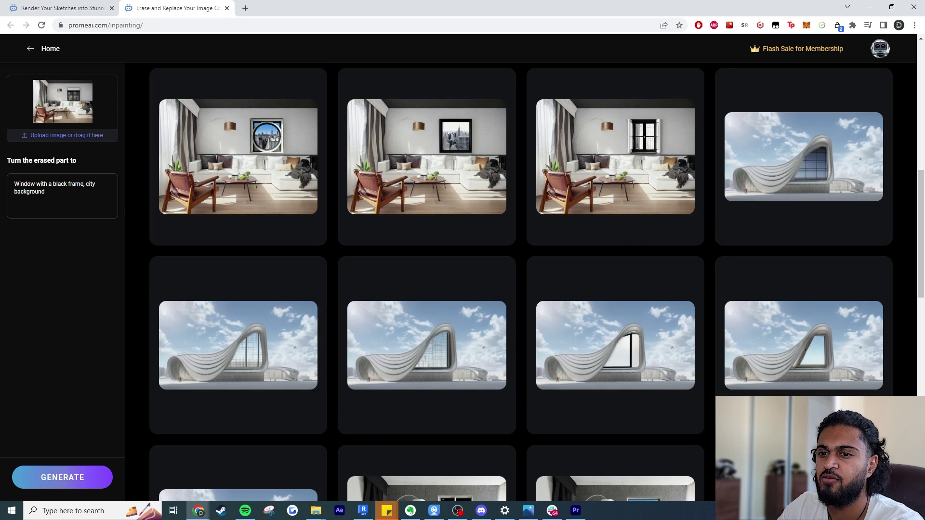
Step: Save the round-window variation using Standard Download, view the downloaded image enlarged, and close the image viewer
mouse_move(240, 169)
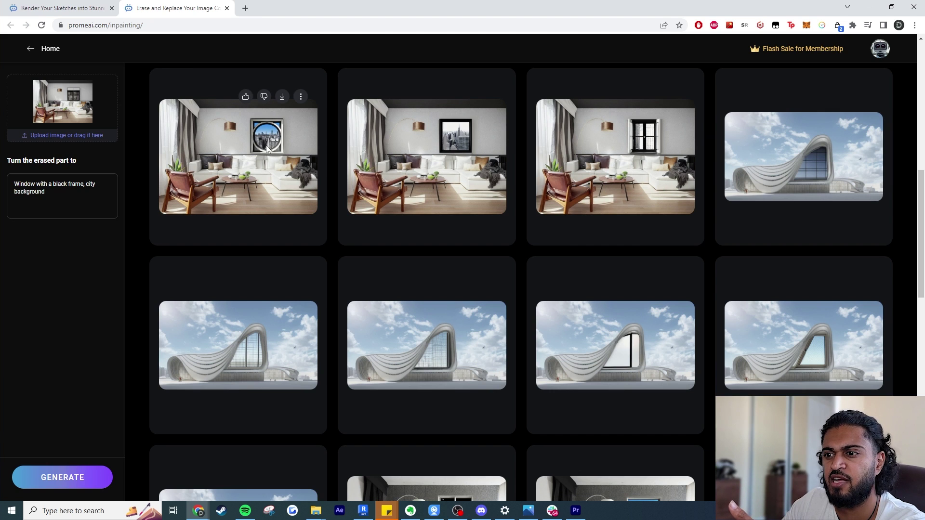
mouse_move(648, 138)
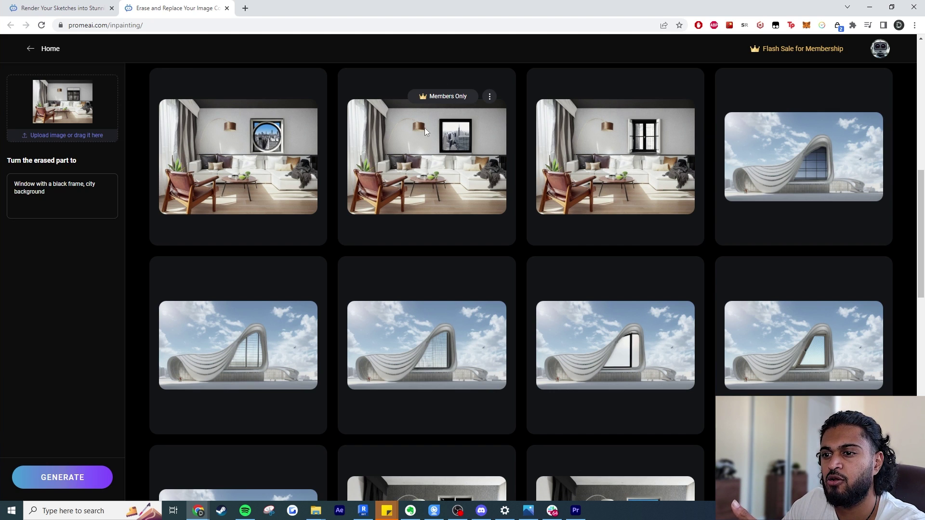
left_click(282, 97)
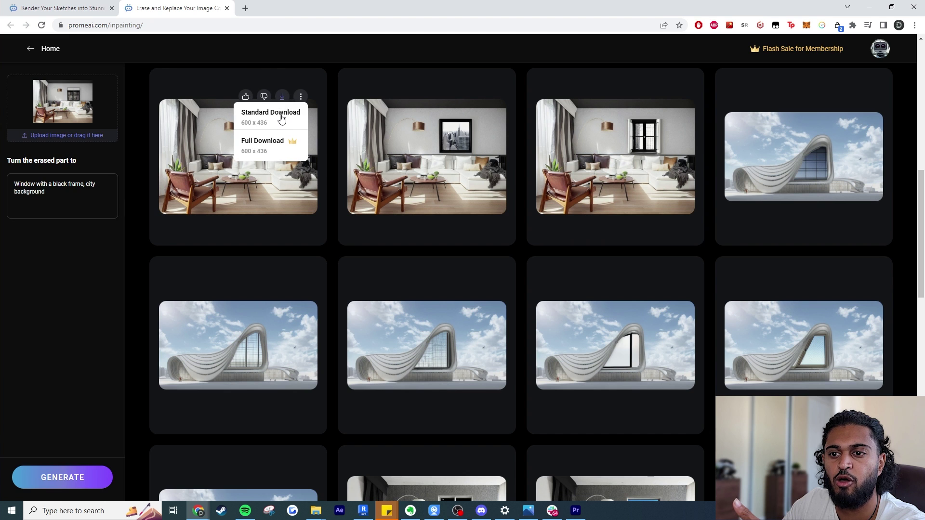
left_click(283, 119)
left_click(62, 477)
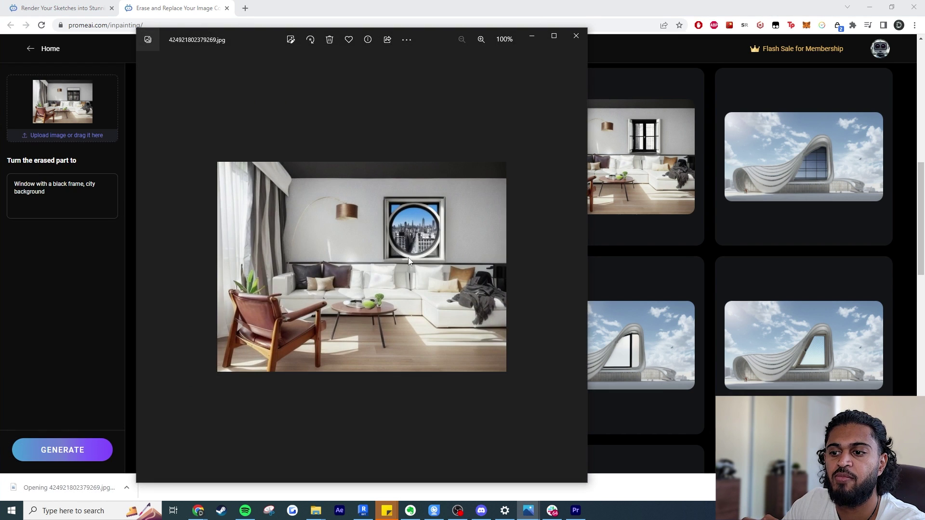
scroll(356, 260, "down", 1)
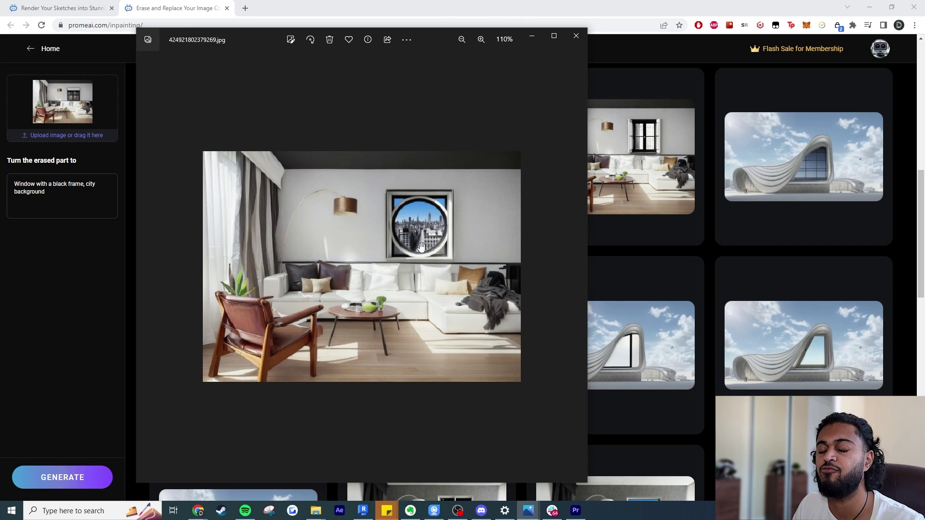
key("alt+F4")
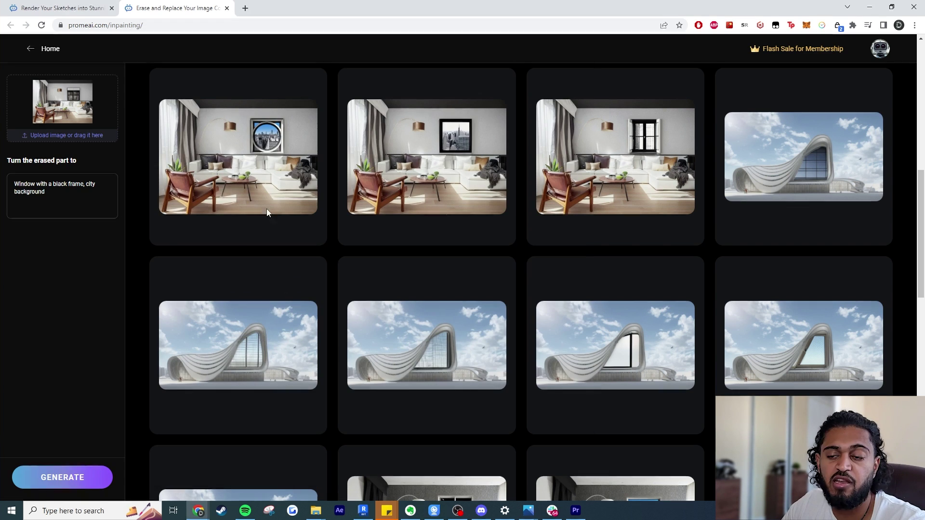
Step: Like the round-window variation and look over the variation beside it
mouse_move(268, 108)
left_click(246, 98)
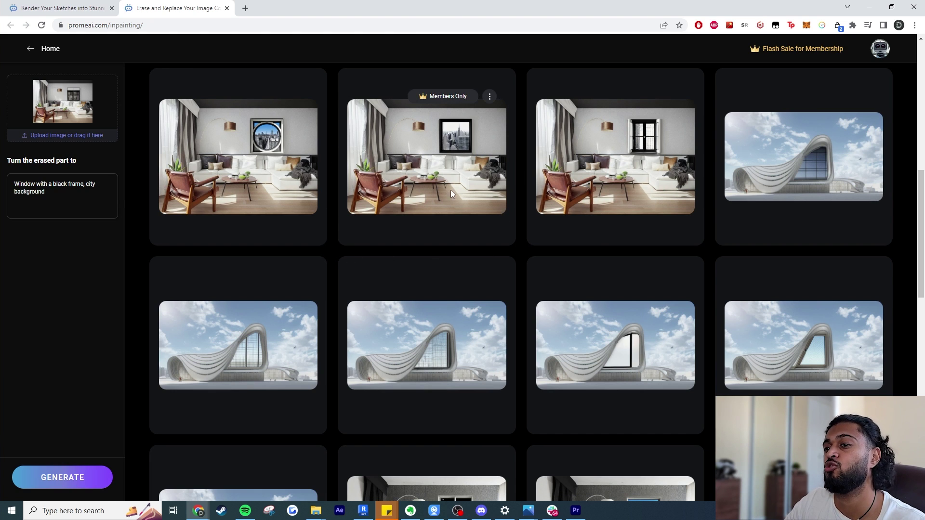
mouse_move(429, 181)
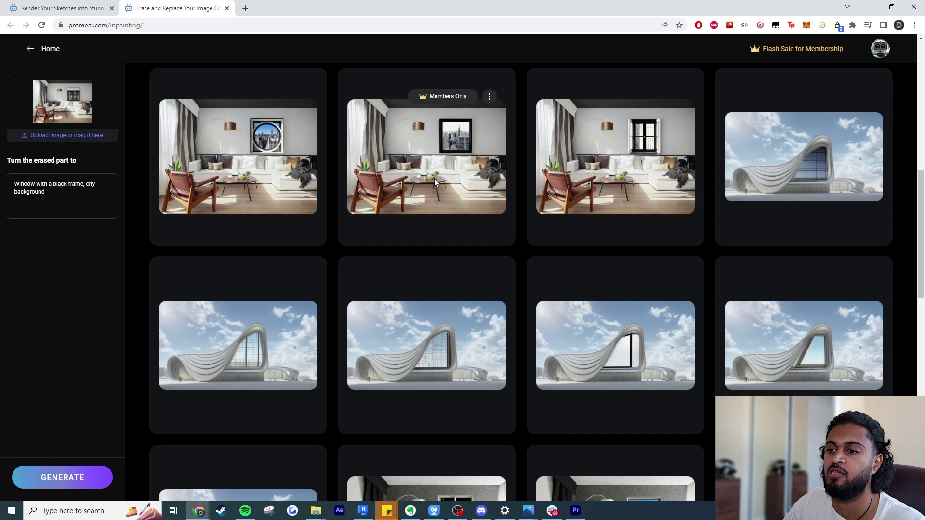
mouse_move(320, 158)
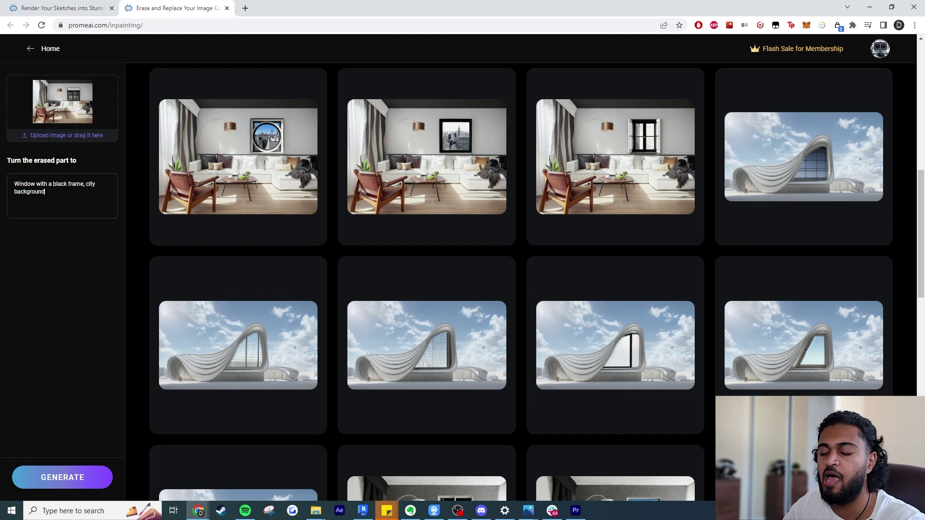
Step: View the personal-use membership plans and close the pricing page
left_click(770, 54)
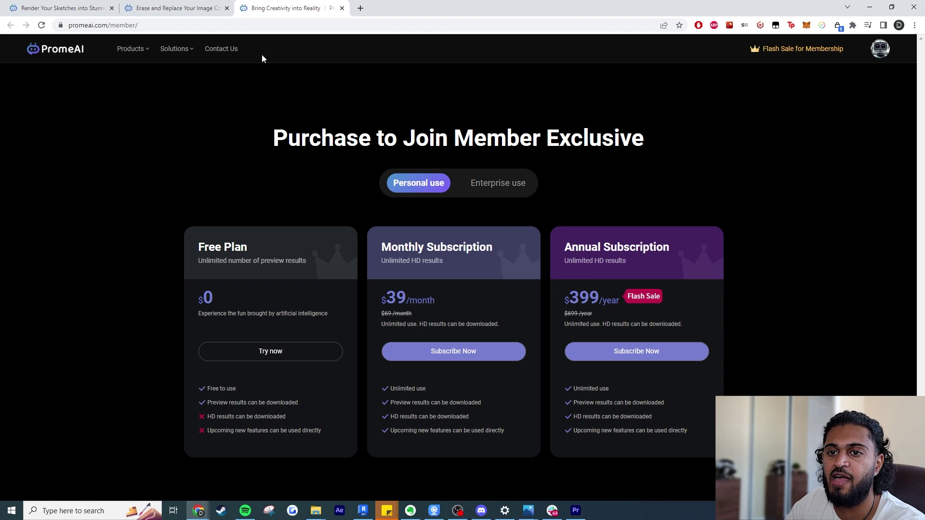
left_click(342, 7)
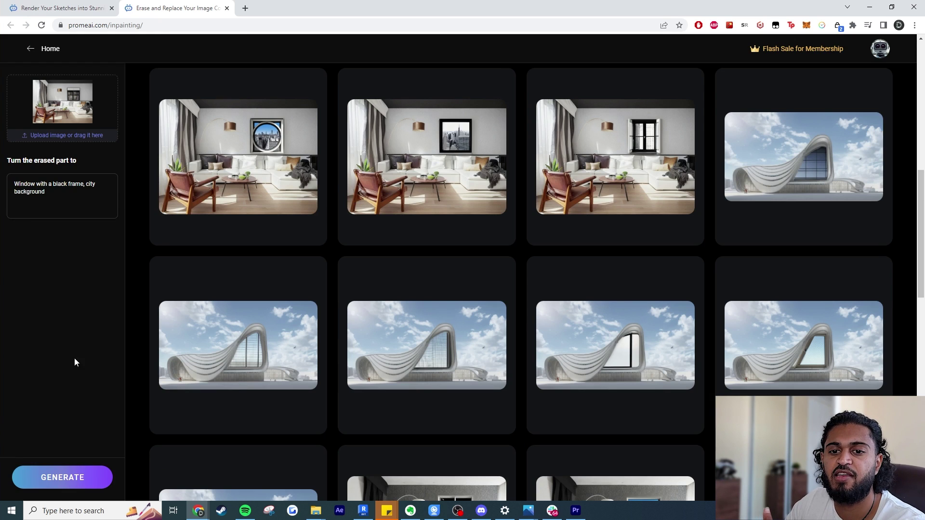
Step: Generate another batch of black-framed window variations with the same prompt and compare them with the earlier ones
left_click(80, 477)
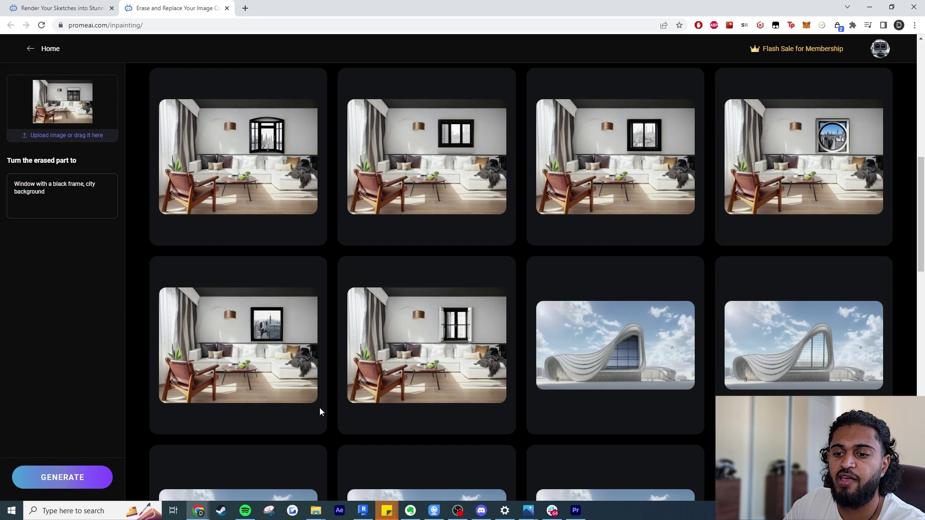
mouse_move(244, 166)
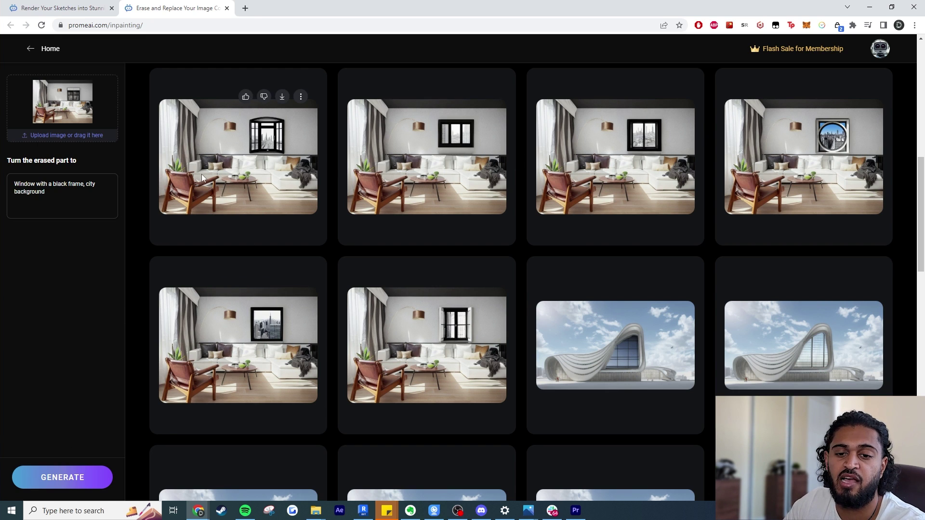
mouse_move(465, 168)
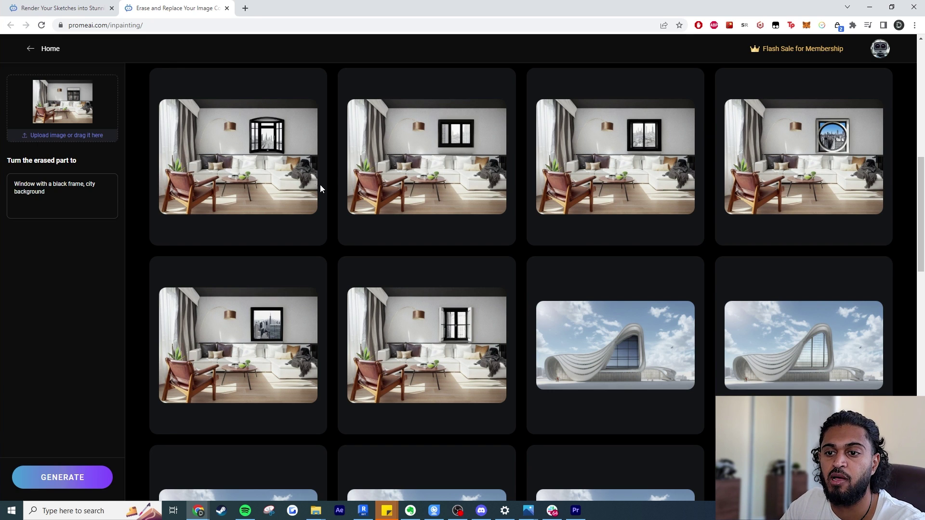
mouse_move(287, 290)
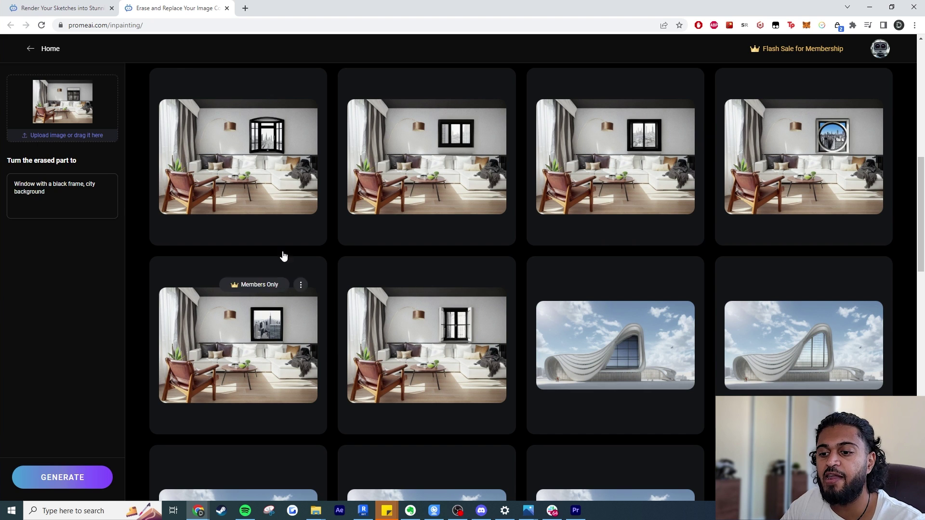
mouse_move(273, 126)
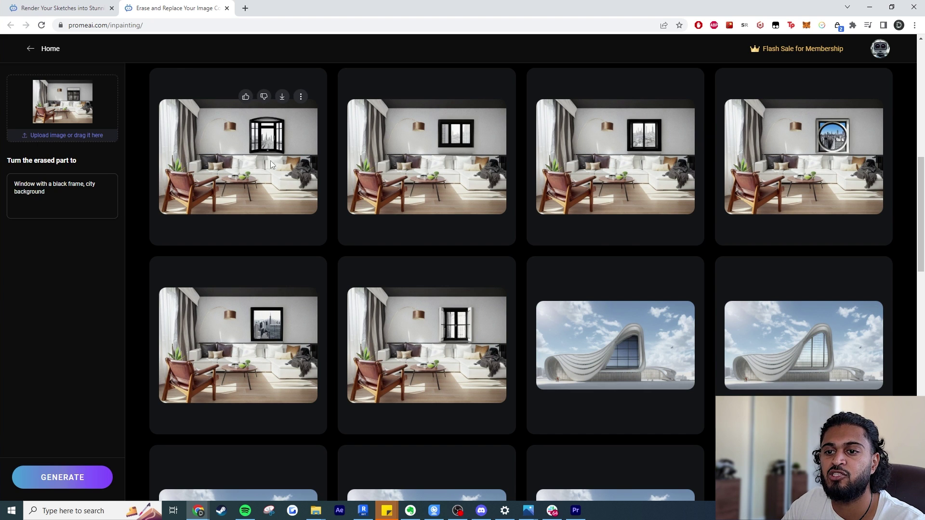
Step: Review the masked bookshelf area in the source image and look over the generated window variations once more
scroll(398, 275, "up", 10)
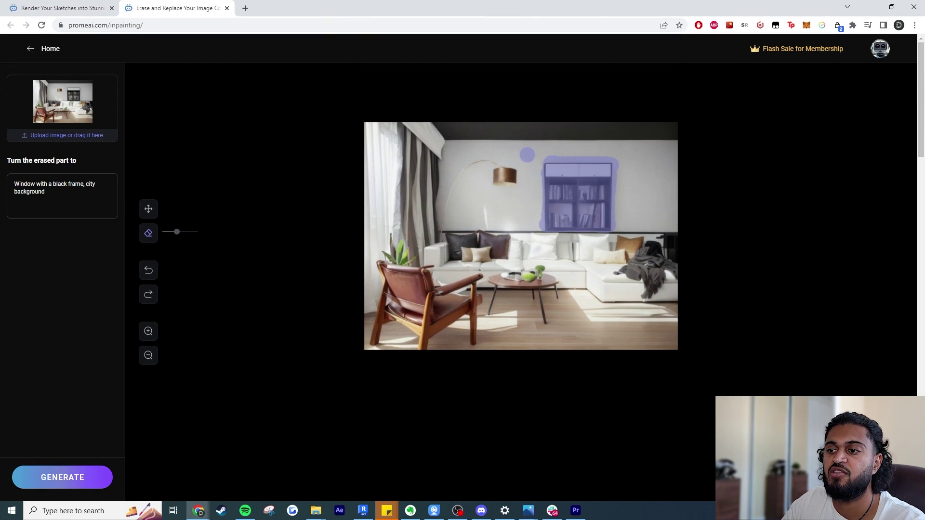
scroll(361, 271, "down", 10)
mouse_move(306, 189)
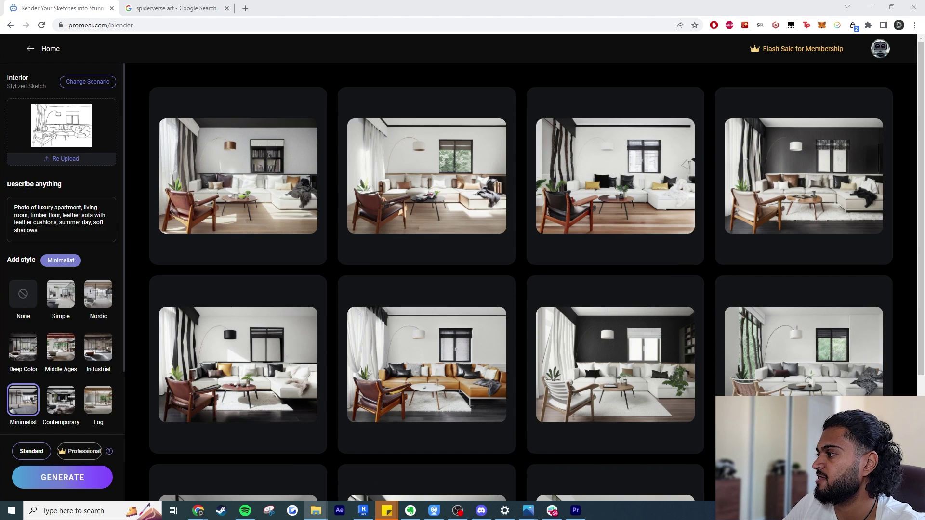
Step: View the zaha_hadid_style.png building sketch, close the viewer, and upload it in place of the living-room sketch
key("Return")
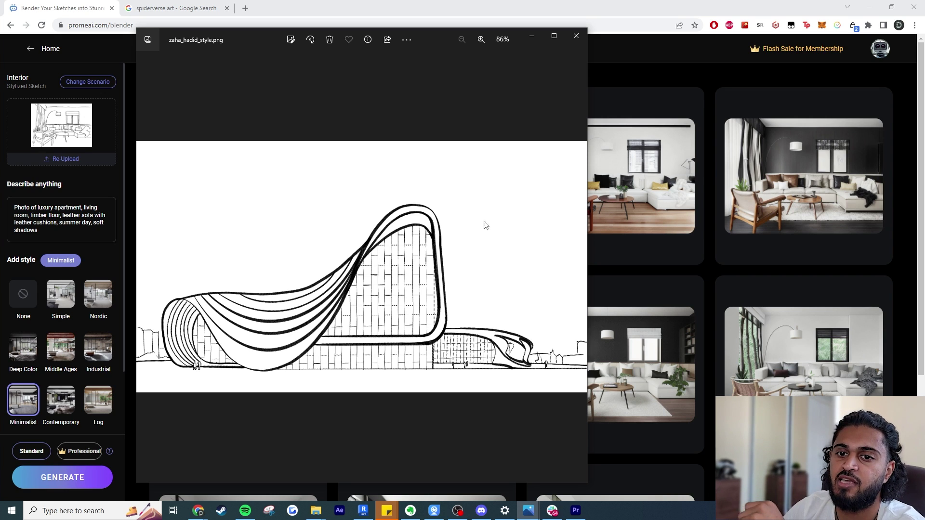
left_click(580, 38)
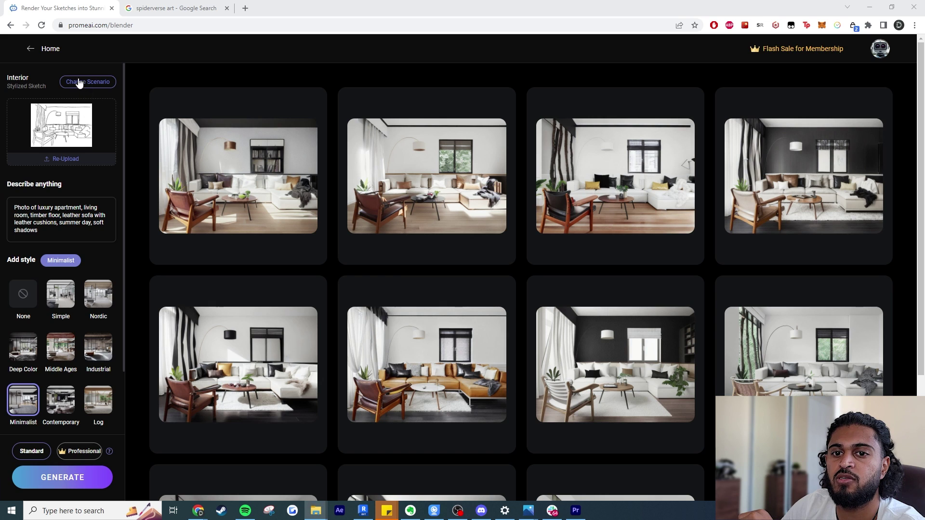
left_click(57, 160)
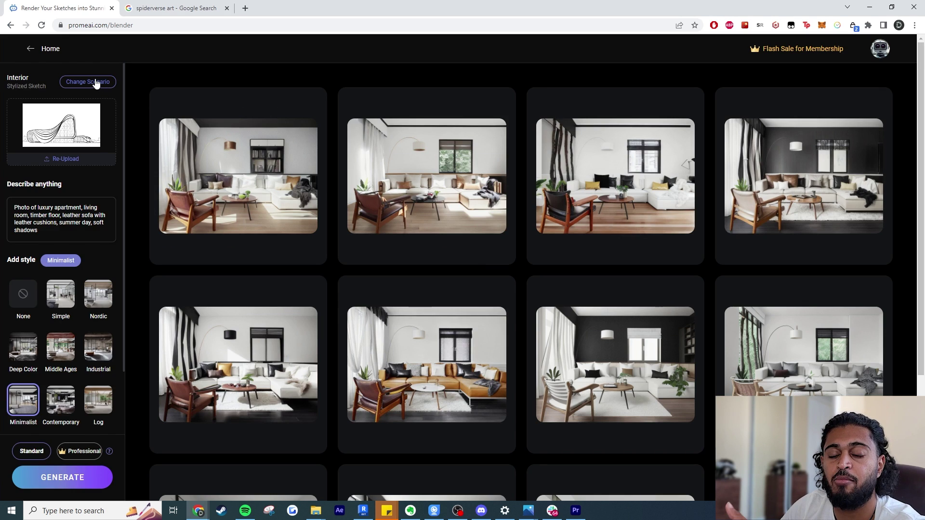
Step: Change the scenario to Stylized Sketch in the Architecture category
left_click(96, 82)
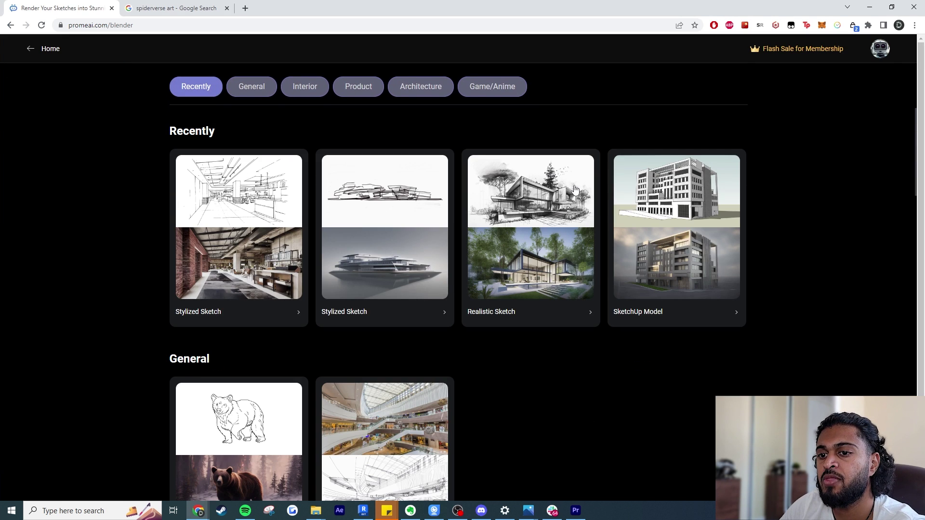
left_click(413, 88)
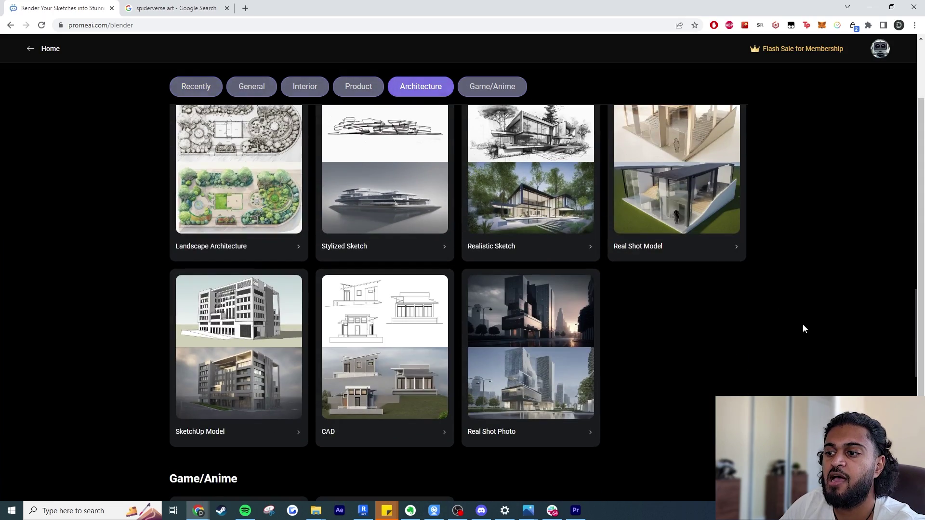
scroll(805, 372, "up", 1)
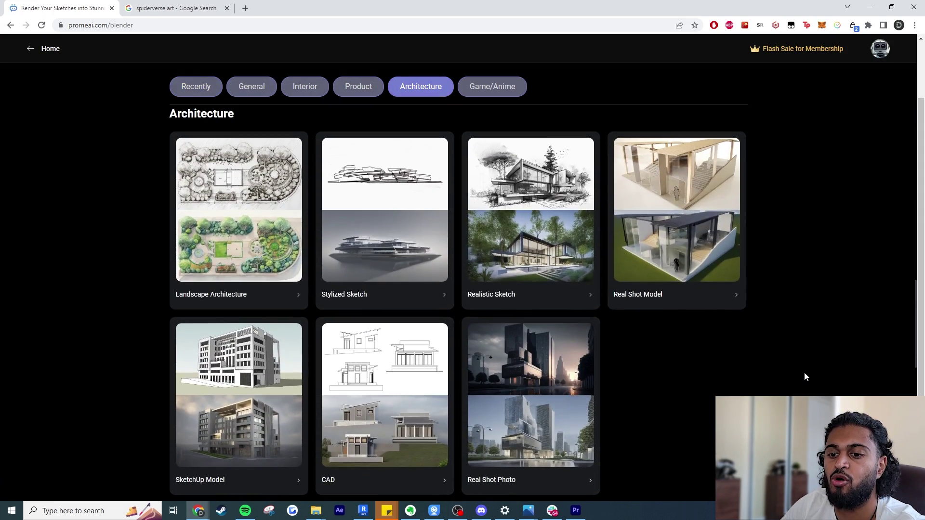
left_click(385, 202)
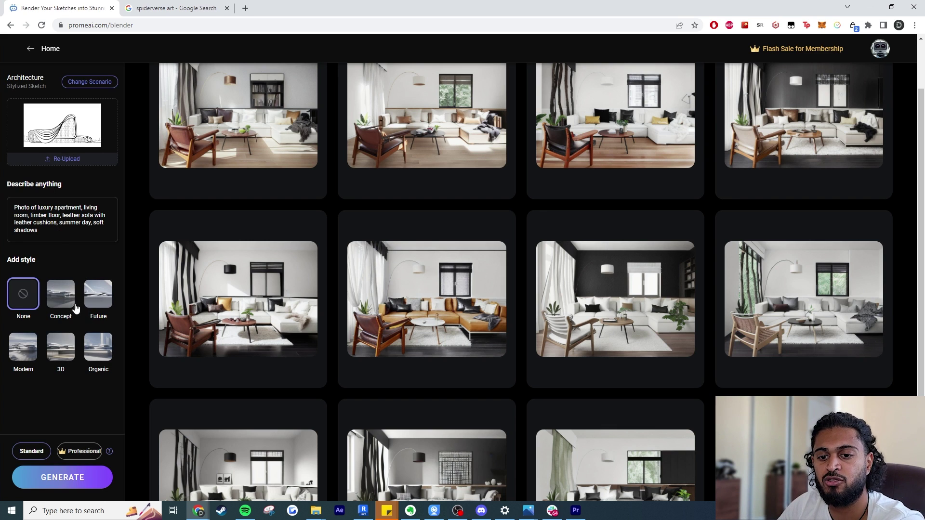
Step: Try the Concept, Future and 3D architecture styles and settle on Organic
left_click(57, 295)
left_click(88, 304)
left_click(61, 349)
left_click(92, 351)
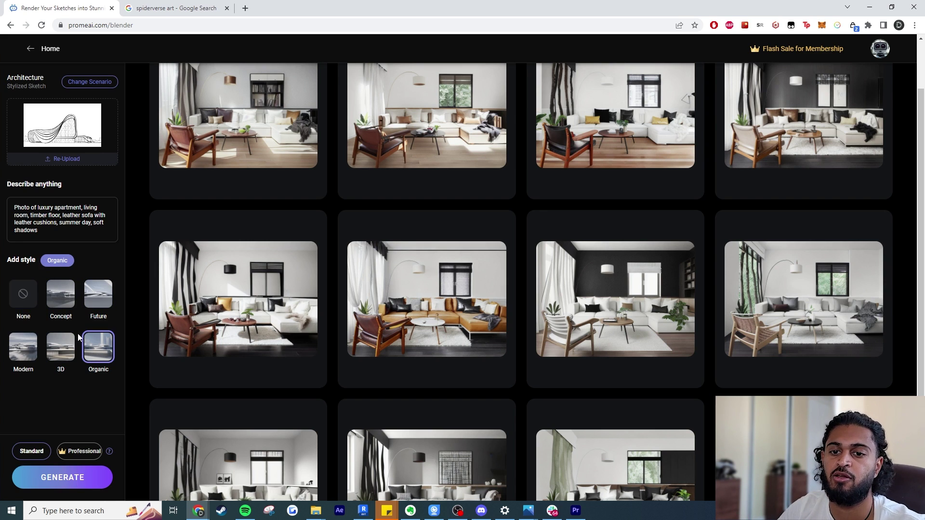
Step: Clear the luxury apartment description and generate renders of the building sketch without a prompt
triple_click(17, 208)
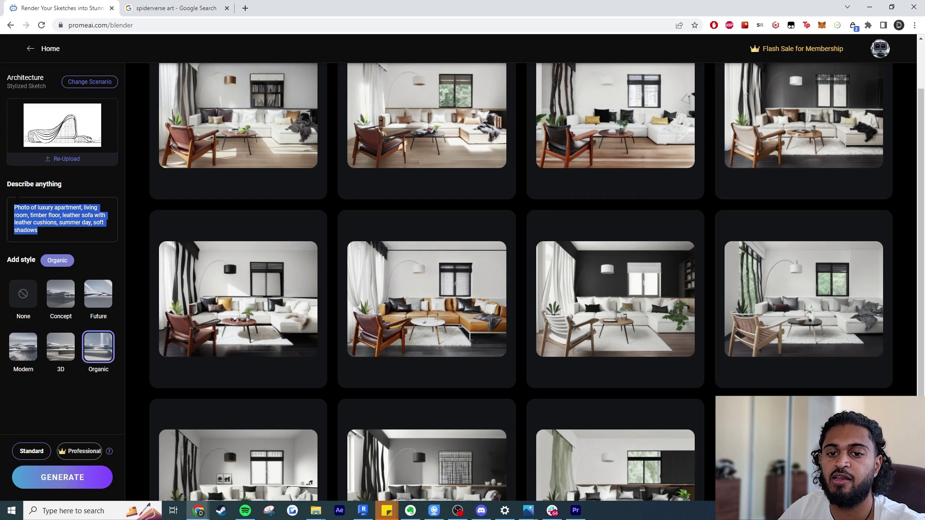
key("BackSpace")
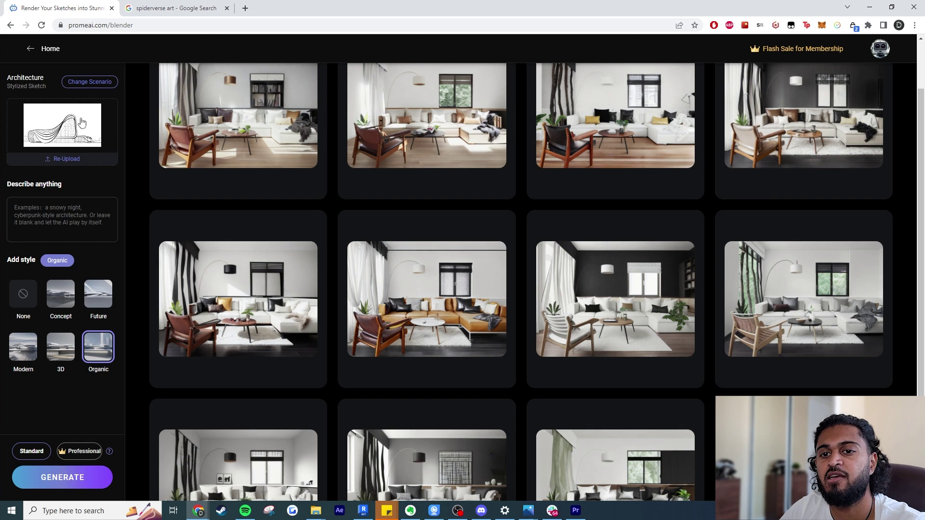
left_click(79, 475)
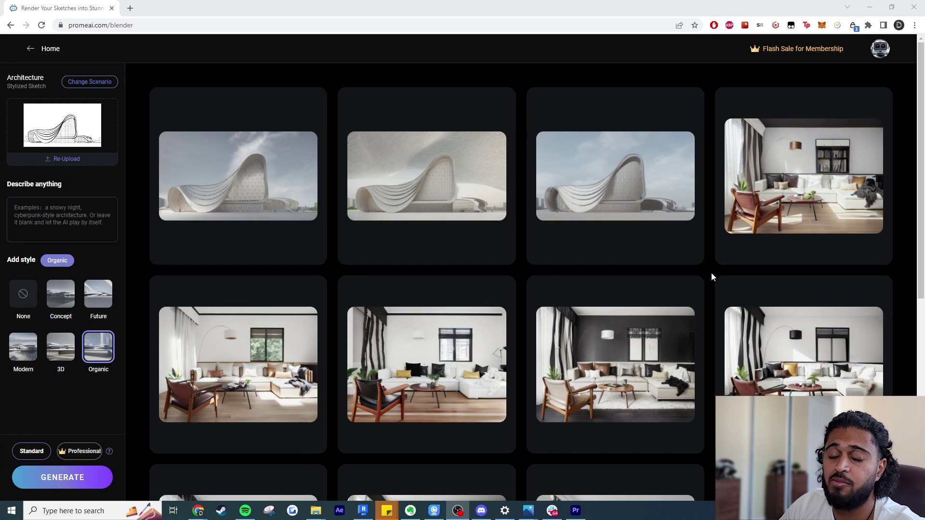
Step: Enlarge the first Organic render and close the leftover image viewers showing the living room and the 3D house view
mouse_move(209, 181)
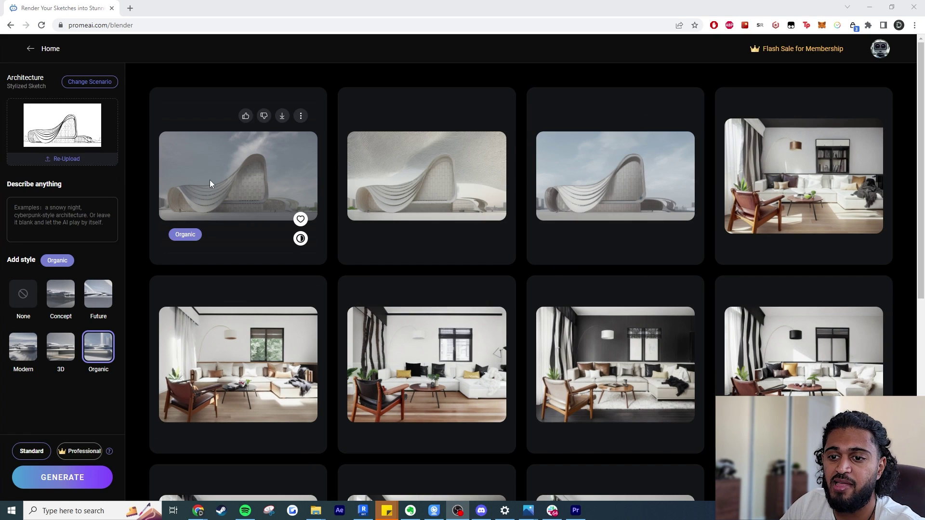
left_click(212, 182)
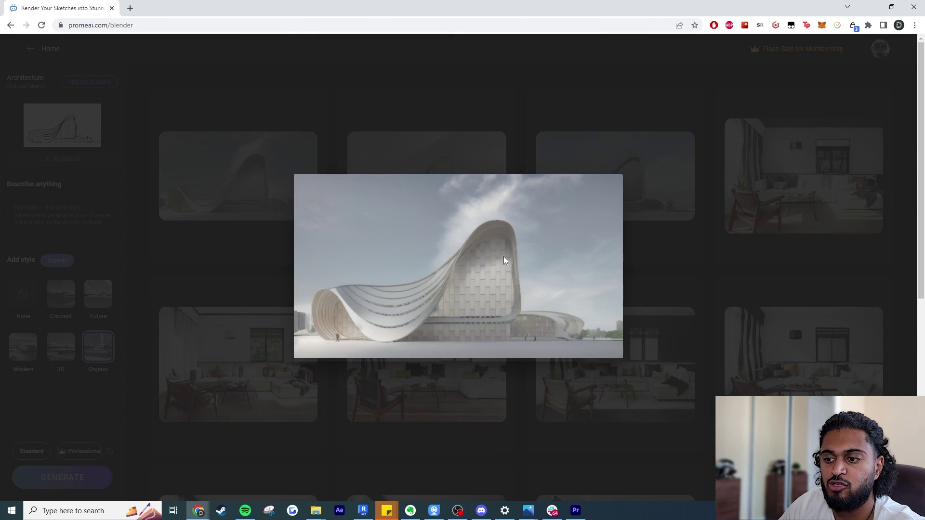
mouse_move(528, 510)
left_click(569, 458)
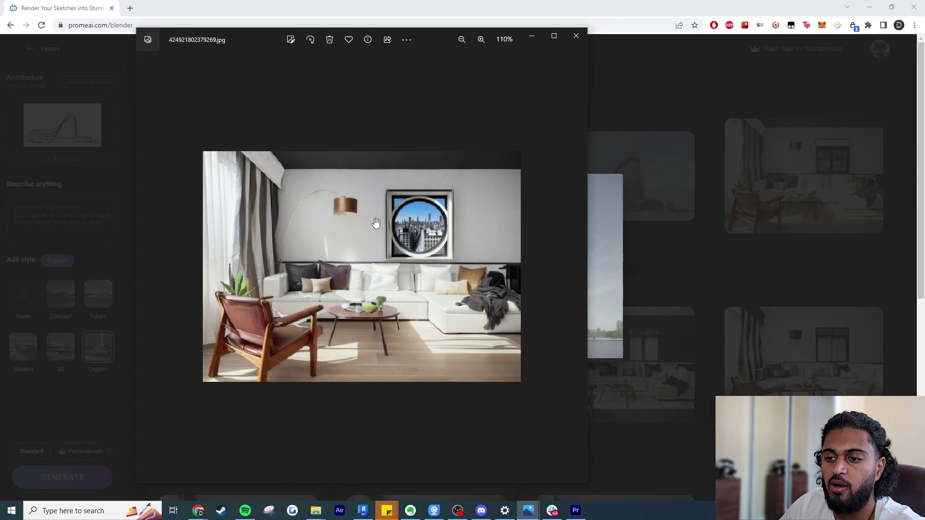
left_click(576, 36)
left_click(528, 510)
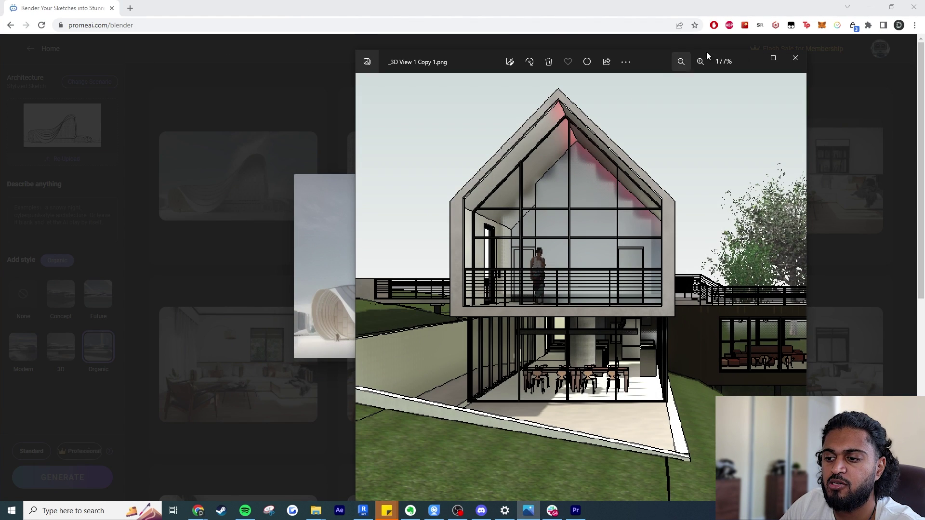
left_click(794, 58)
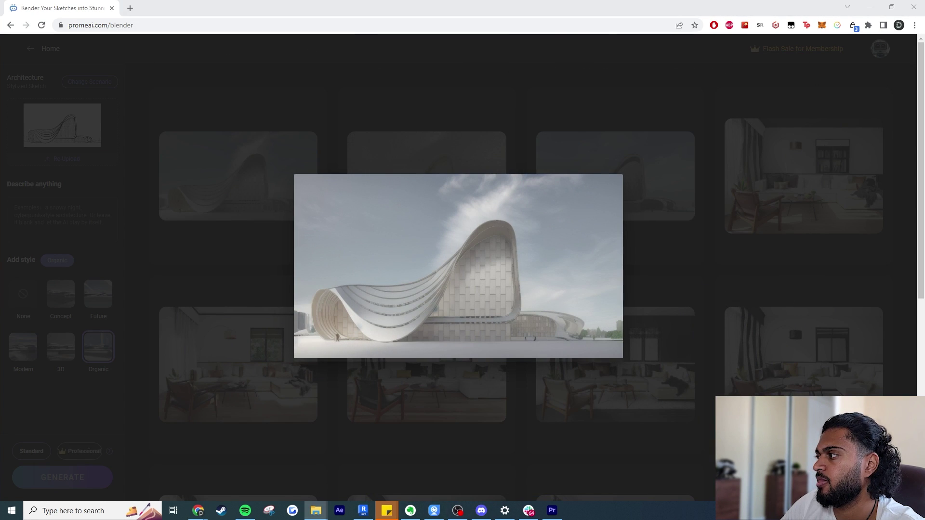
Step: Compare the zaha_hadid_style.png sketch with the enlarged render, examining the facade panels and curved bands, and put both away
key("alt+Tab")
left_click_drag(660, 53, 751, 21)
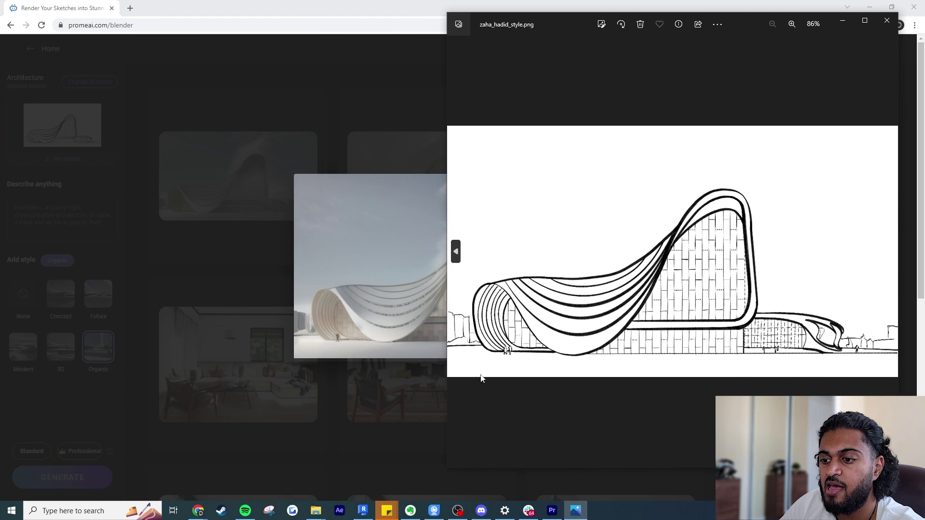
scroll(496, 367, "up", 3)
scroll(503, 409, "down", 3)
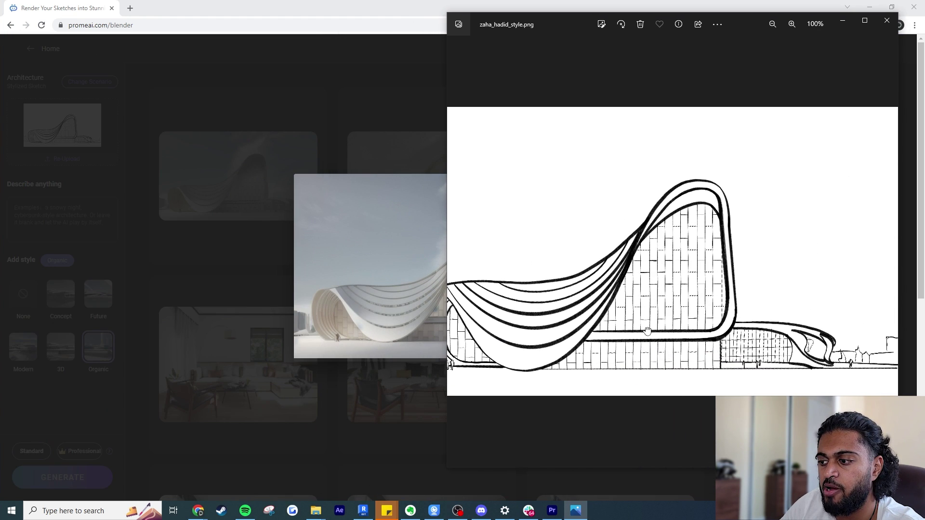
scroll(764, 373, "up", 2)
left_click_drag(740, 20, 266, 16)
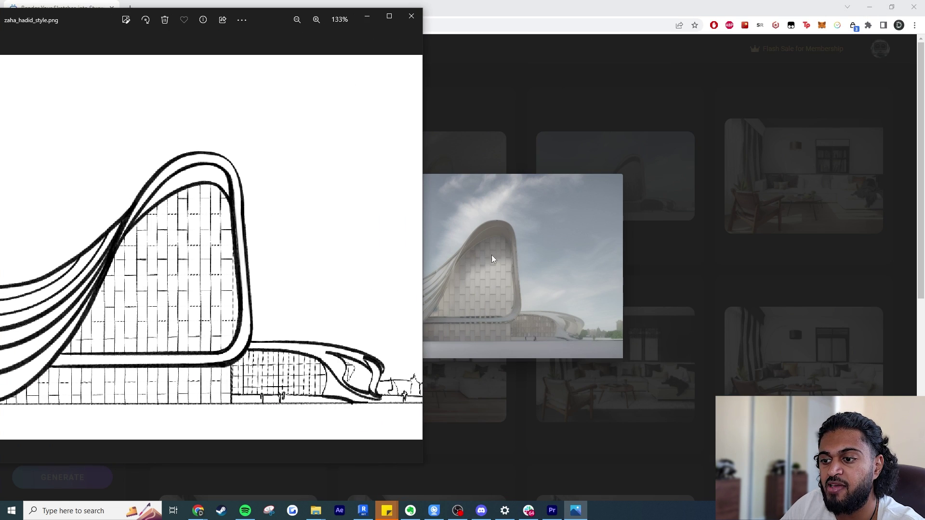
left_click_drag(277, 20, 773, 37)
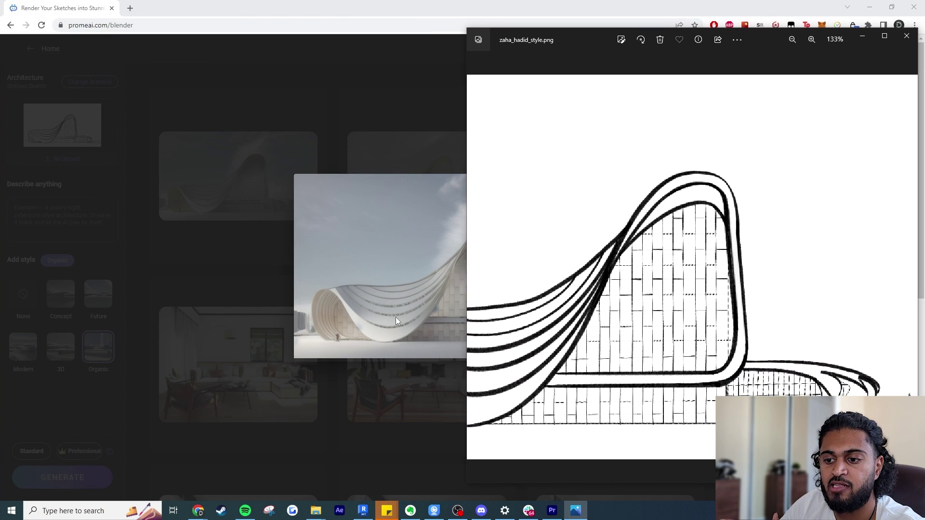
mouse_move(565, 275)
left_mouse_down()
mouse_move(626, 276)
mouse_move(653, 294)
left_mouse_up()
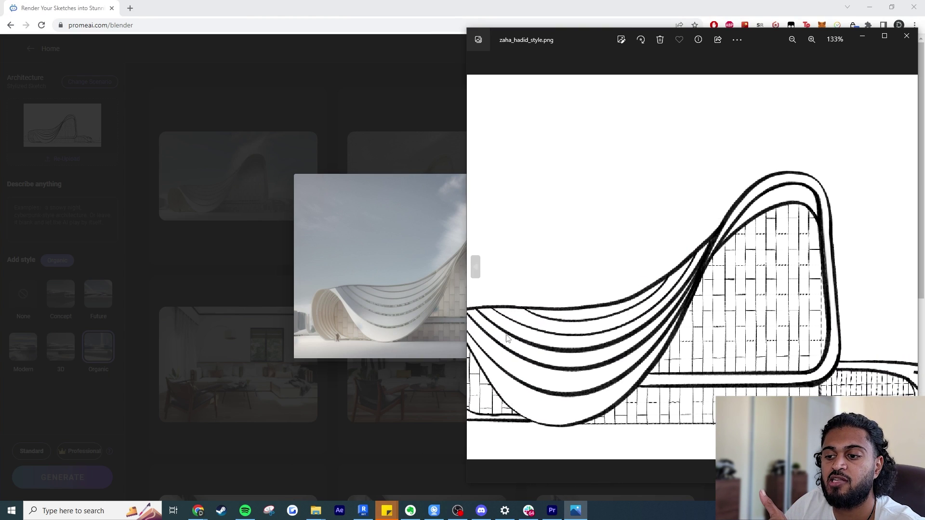
left_click_drag(537, 332, 564, 332)
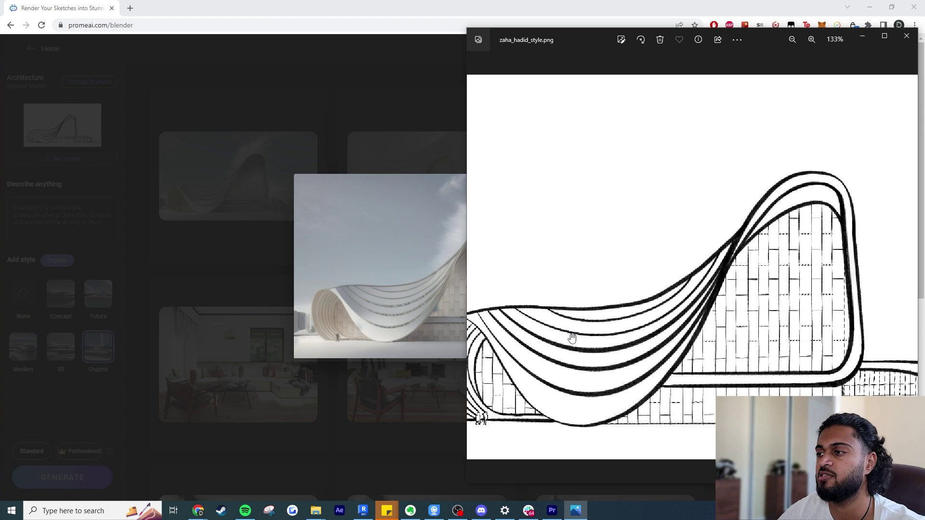
left_click(861, 38)
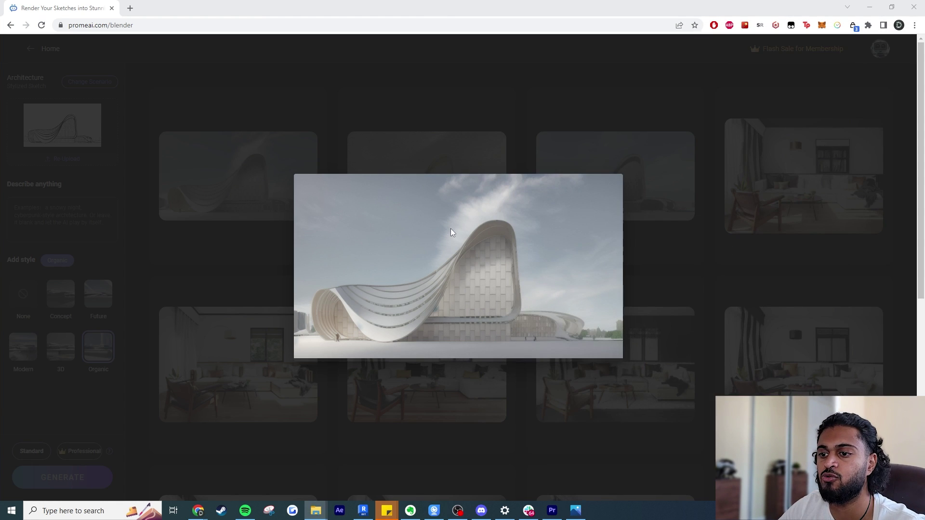
left_click(406, 147)
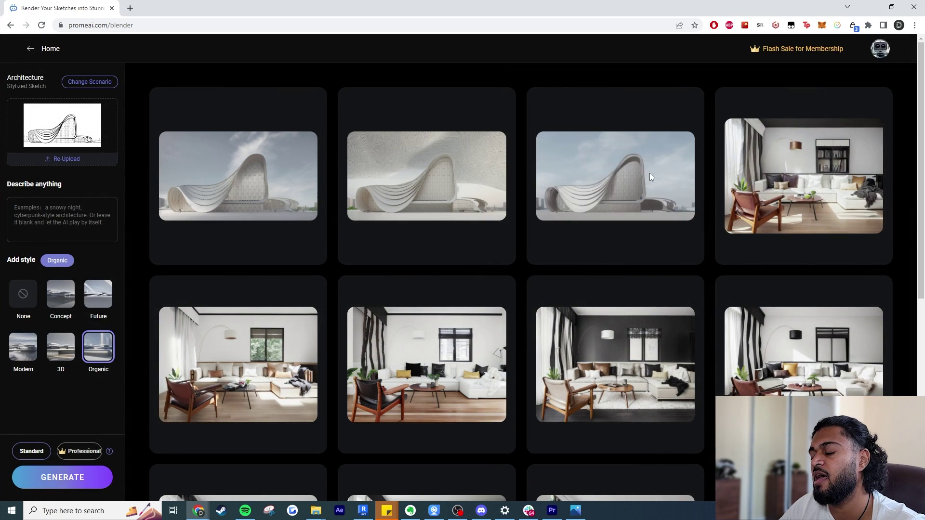
Step: Describe the building as "sunny day, blue sky, white facade panel, large glazing, zaha hadid" and generate new renders
left_click(84, 204)
type("sunny d")
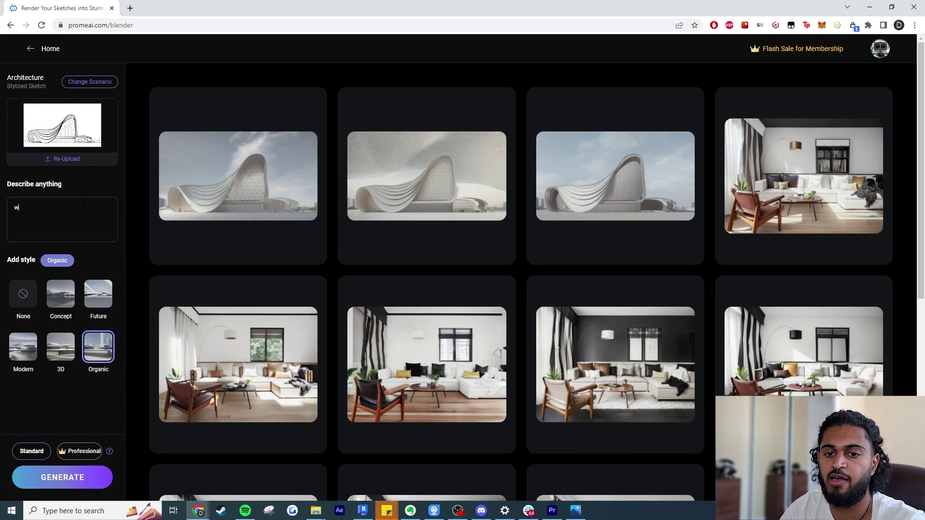
type("ay, wb")
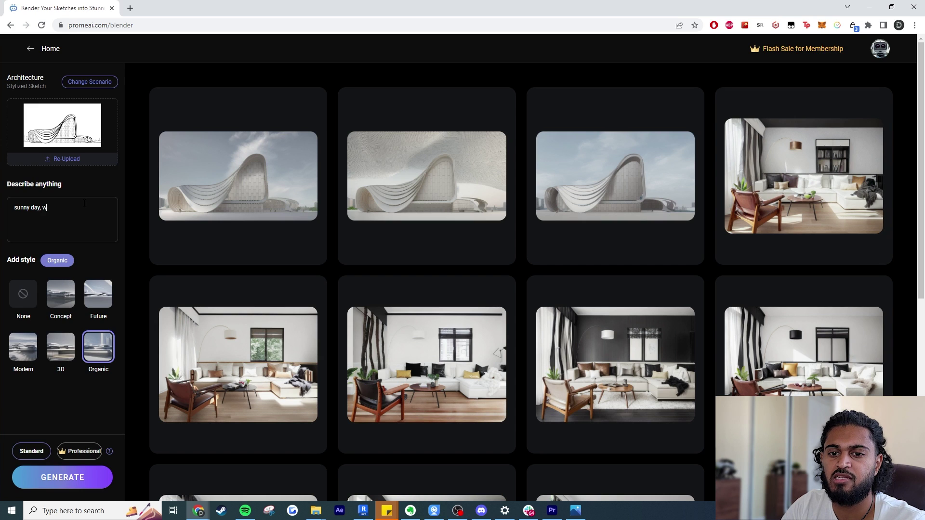
key("BackSpace")
key("BackSpace")
type("blue s")
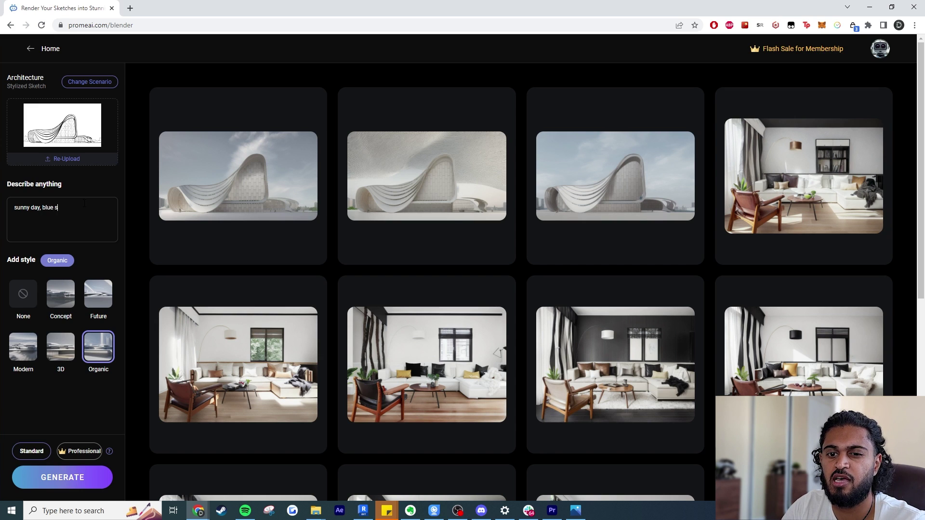
type("ky, white")
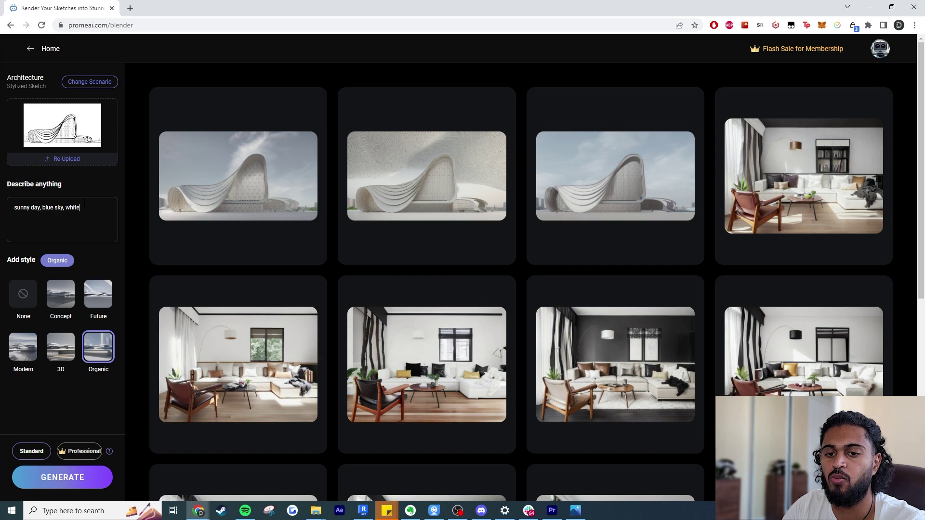
type(" facade panel, ")
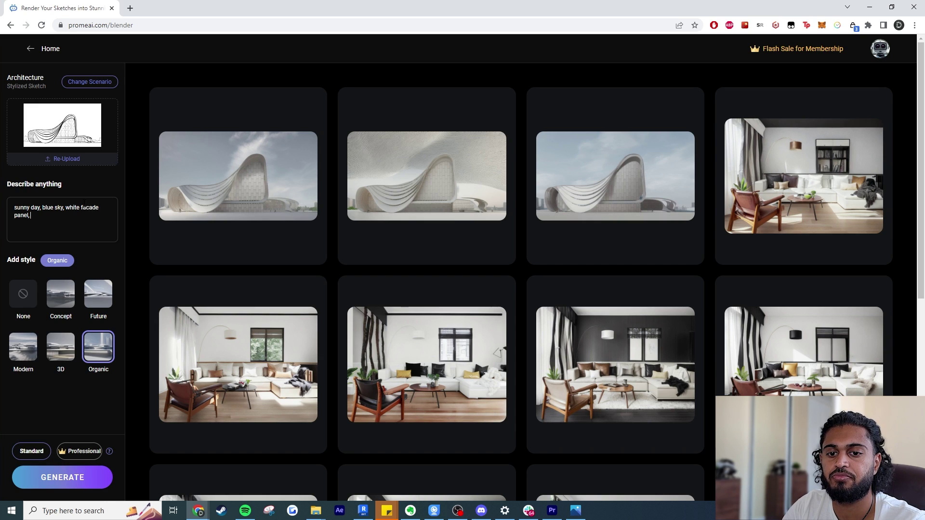
type("large glazing")
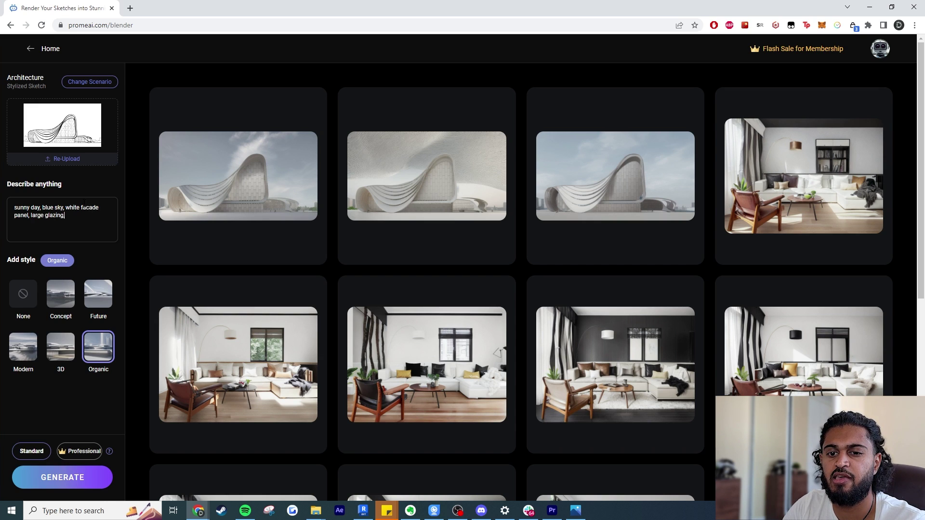
type(", zaha hadid")
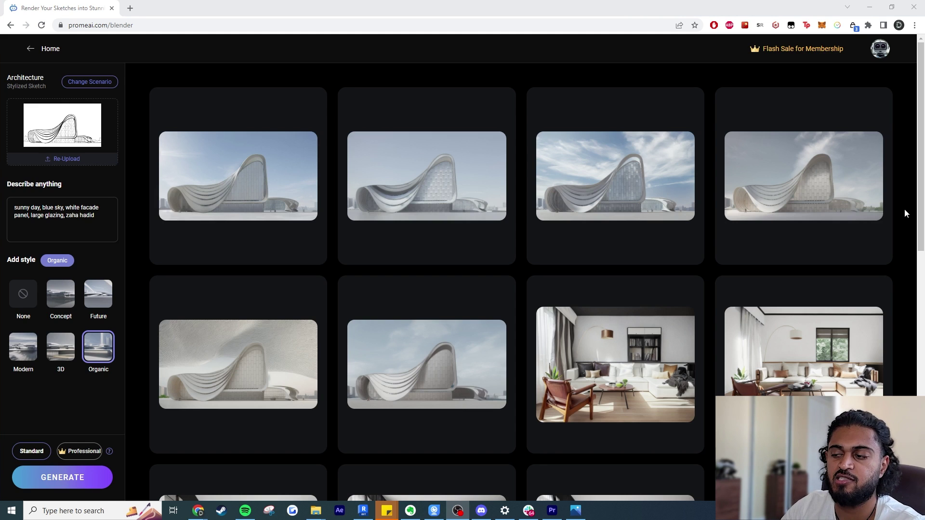
Step: Enlarge the first render of the sunny-day batch to examine its facade and glazing
mouse_move(195, 177)
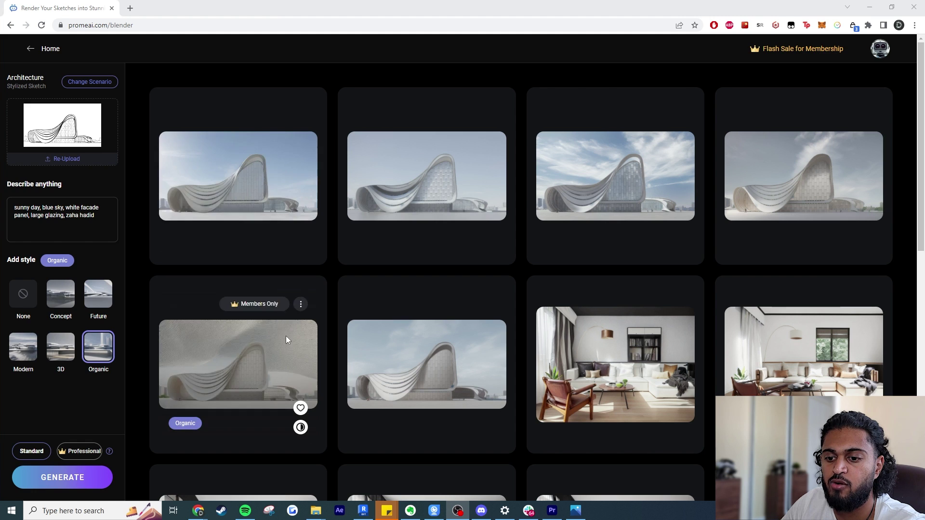
left_click(233, 183)
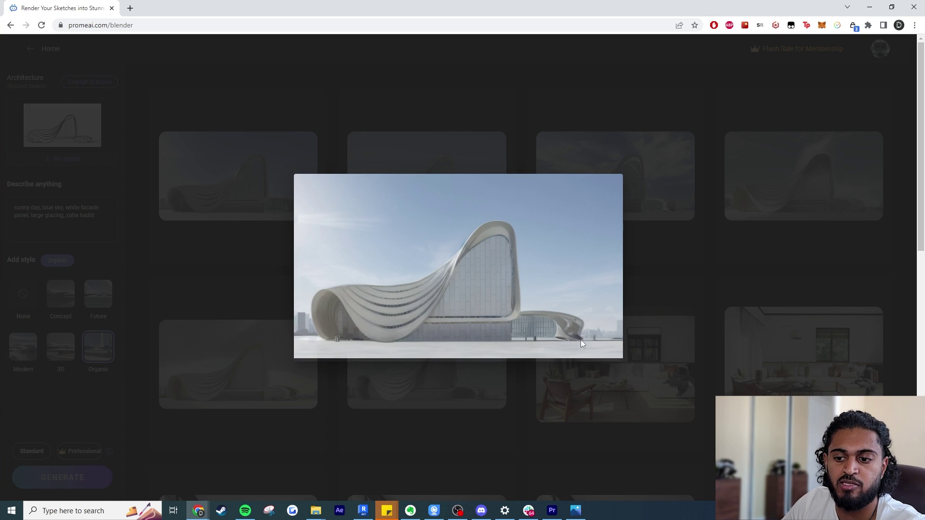
Step: Close the first sunny-day render and enlarge the second and third renders in turn to compare their facades
left_click(447, 380)
left_click(431, 193)
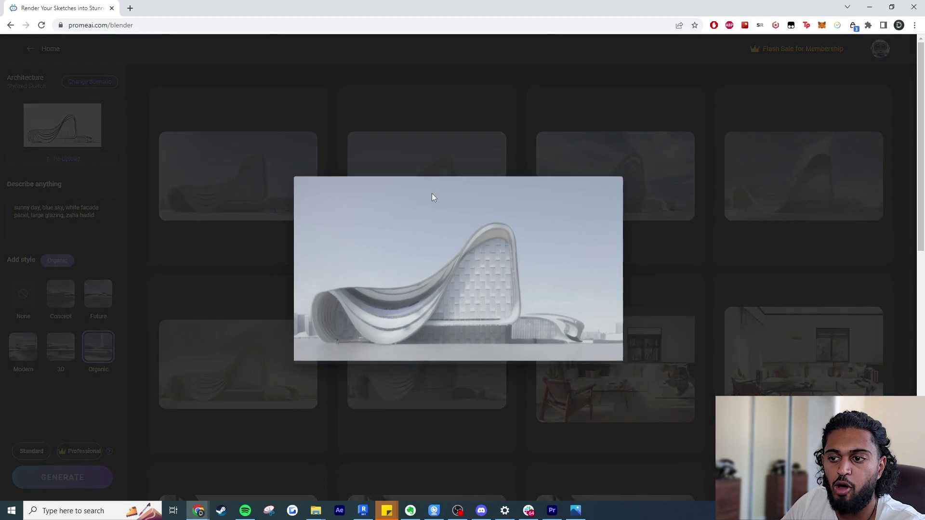
left_click(531, 385)
left_click(587, 197)
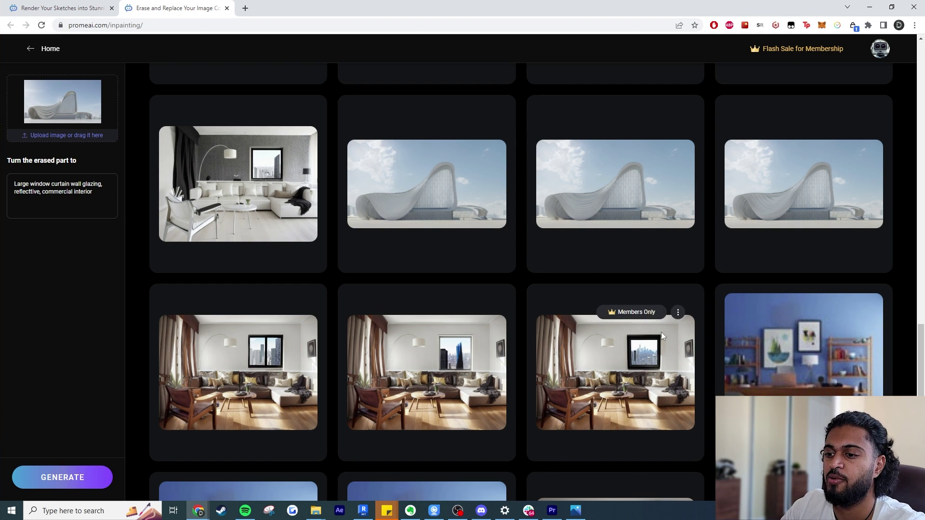
Step: Review the earlier Erase and Replace results, comparing the living room window variants with the curved building's glazing variants
scroll(626, 308, "down", 3)
scroll(436, 329, "up", 2)
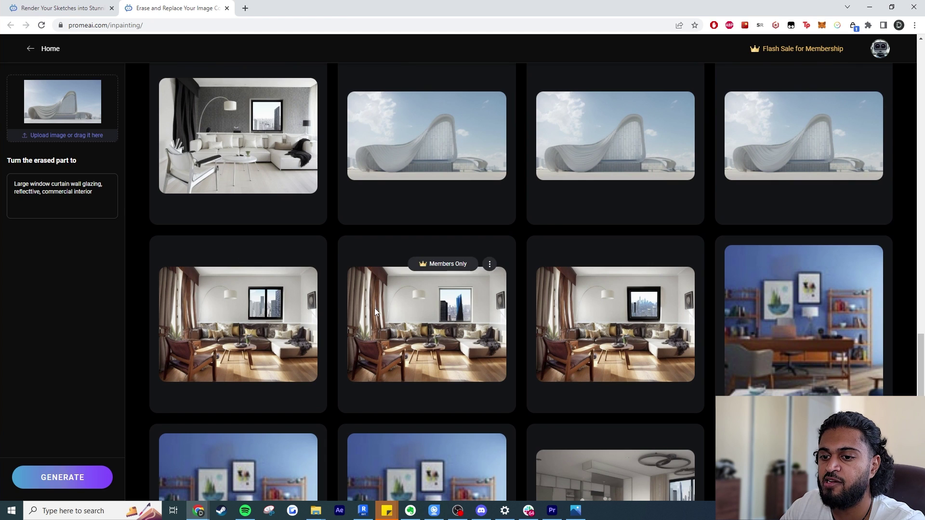
mouse_move(873, 314)
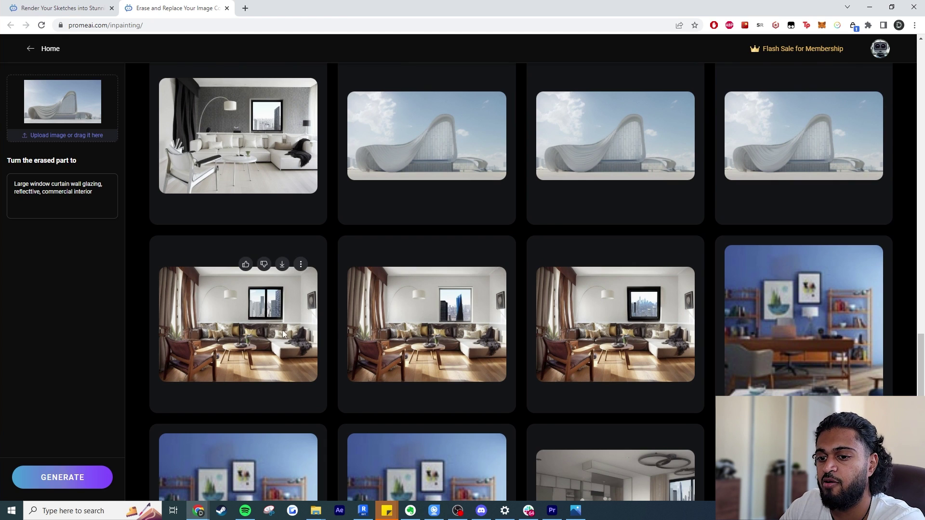
mouse_move(572, 327)
scroll(423, 325, "up", 3)
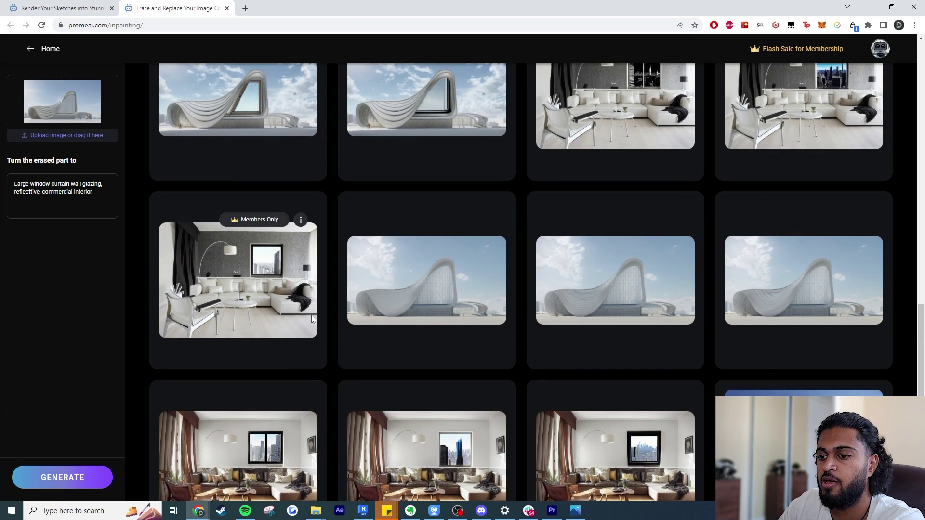
mouse_move(825, 295)
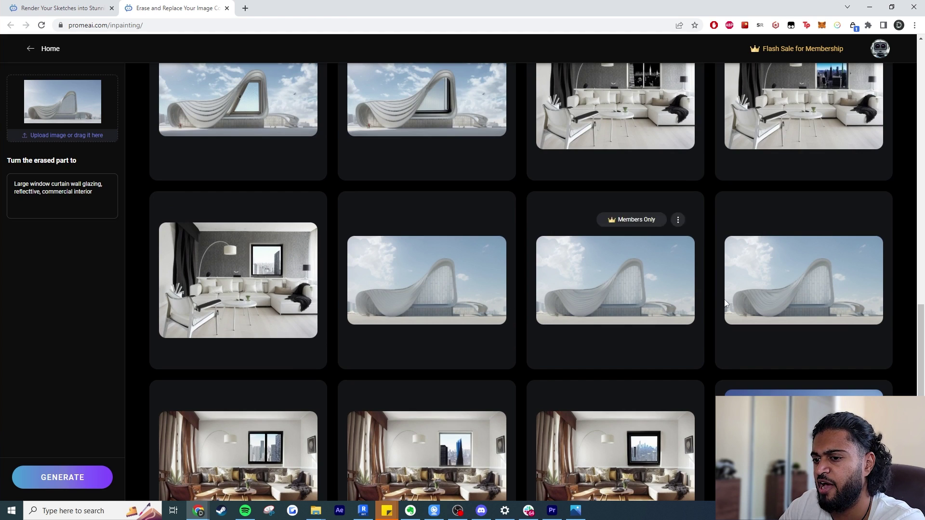
scroll(243, 310, "up", 3)
scroll(351, 272, "up", 3)
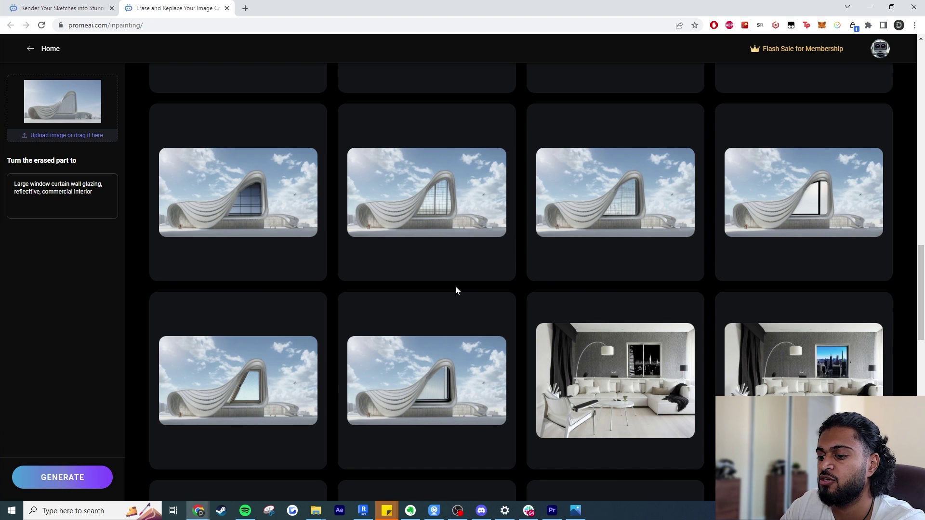
scroll(455, 287, "up", 3)
scroll(462, 316, "up", 3)
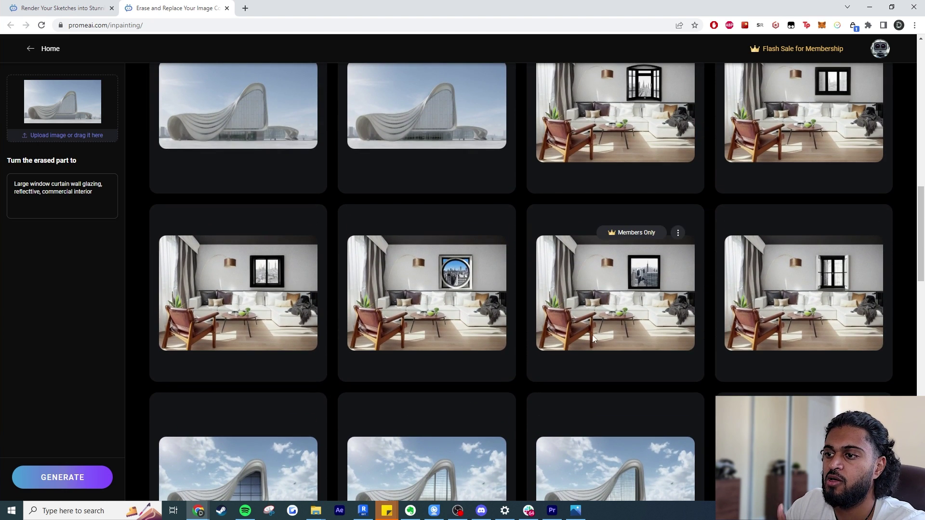
scroll(591, 335, "up", 1)
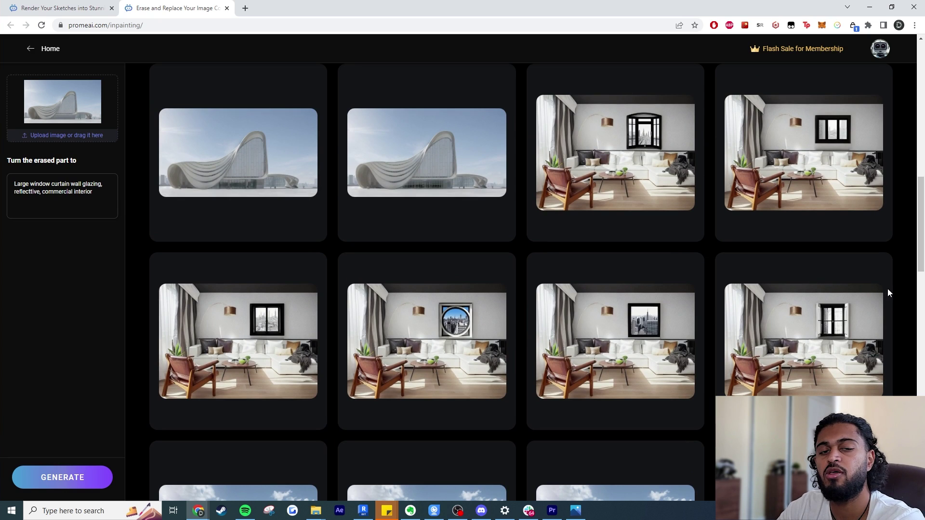